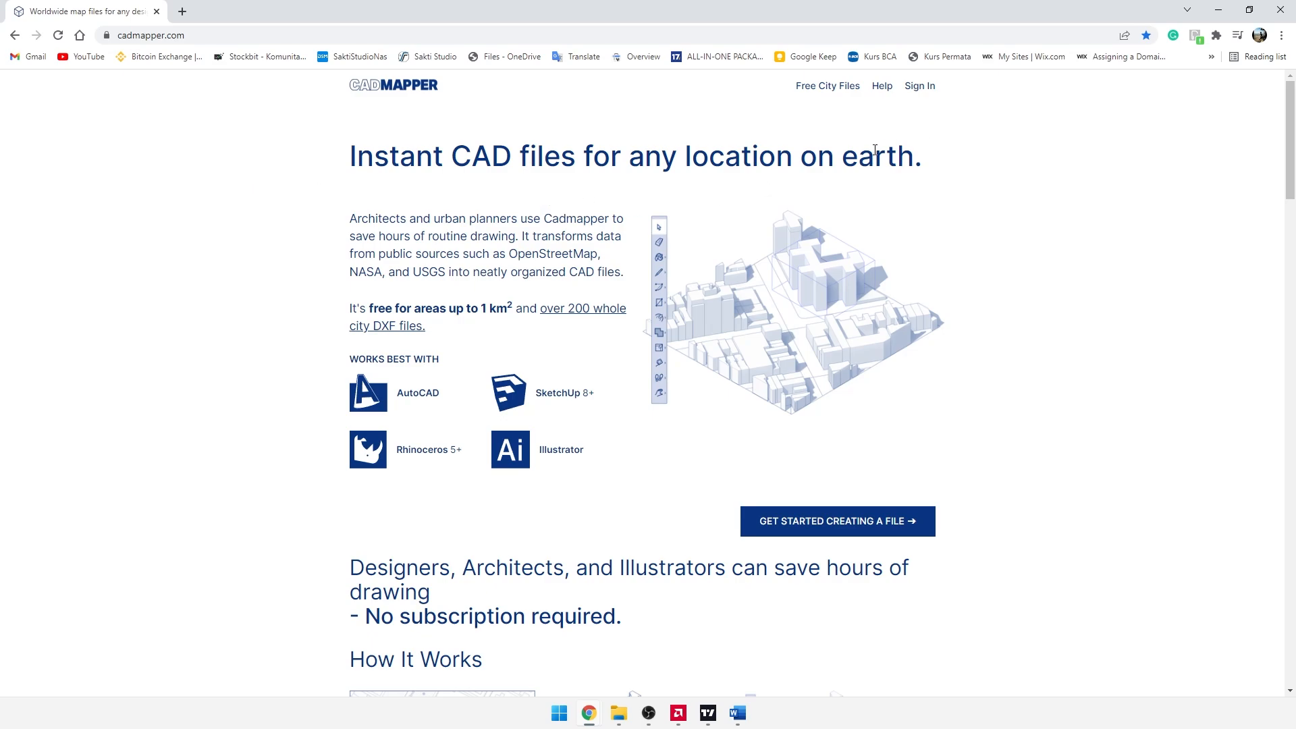
# Step: Sign in and centre the export map on Jakarta Special Capital Region through a location search
pyautogui.click(922, 90)
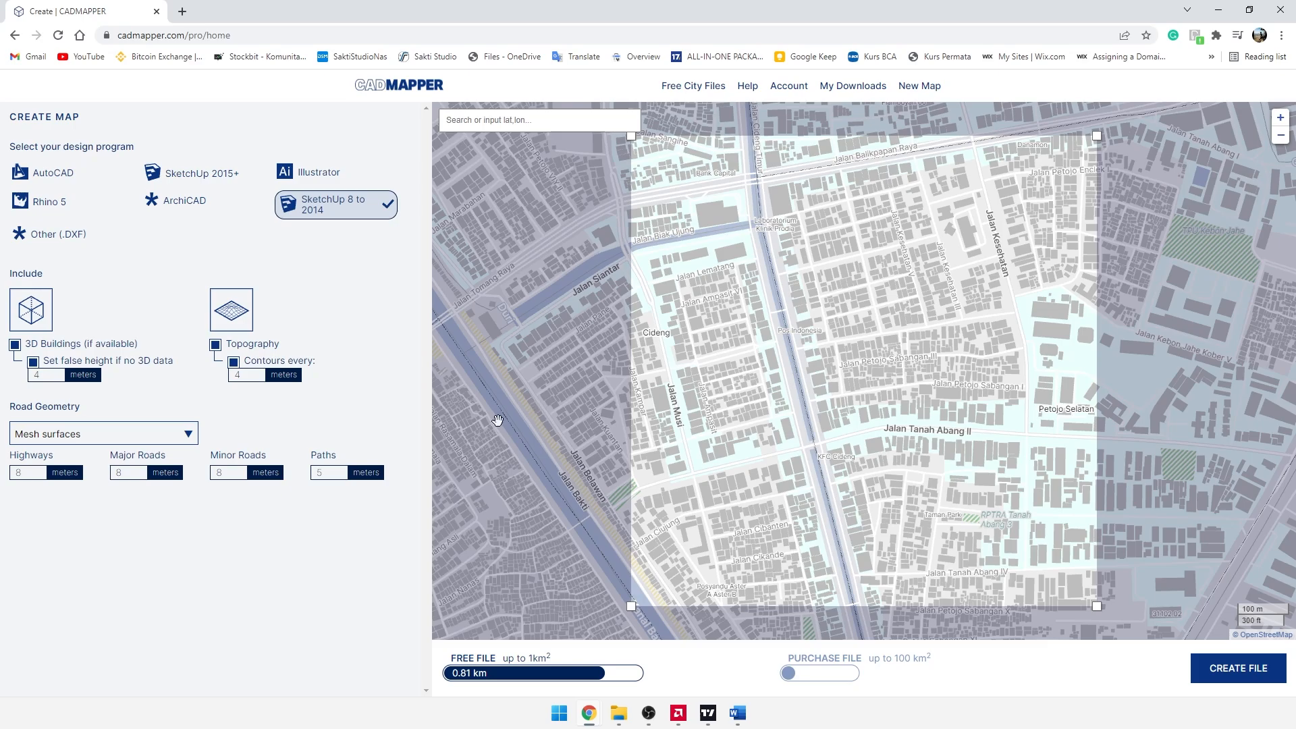
pyautogui.moveTo(500, 469); pyautogui.dragTo(531, 359)
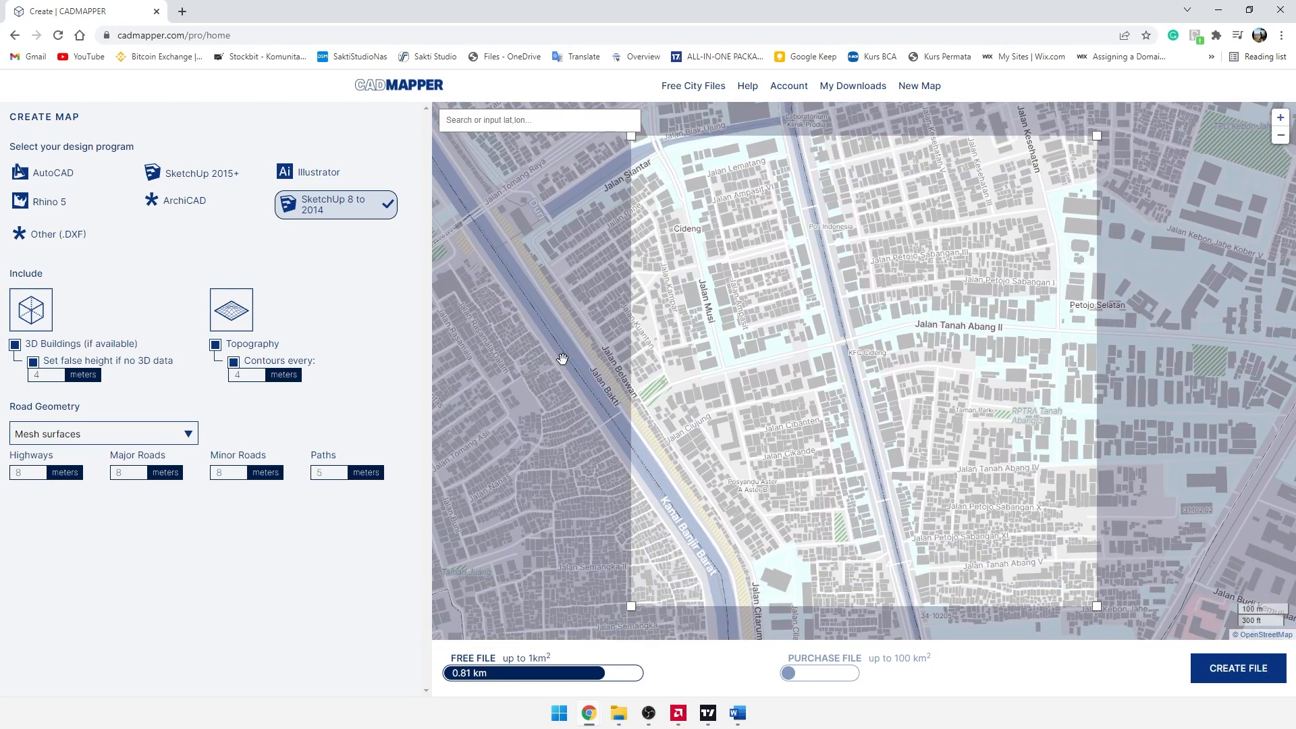
pyautogui.click(497, 120)
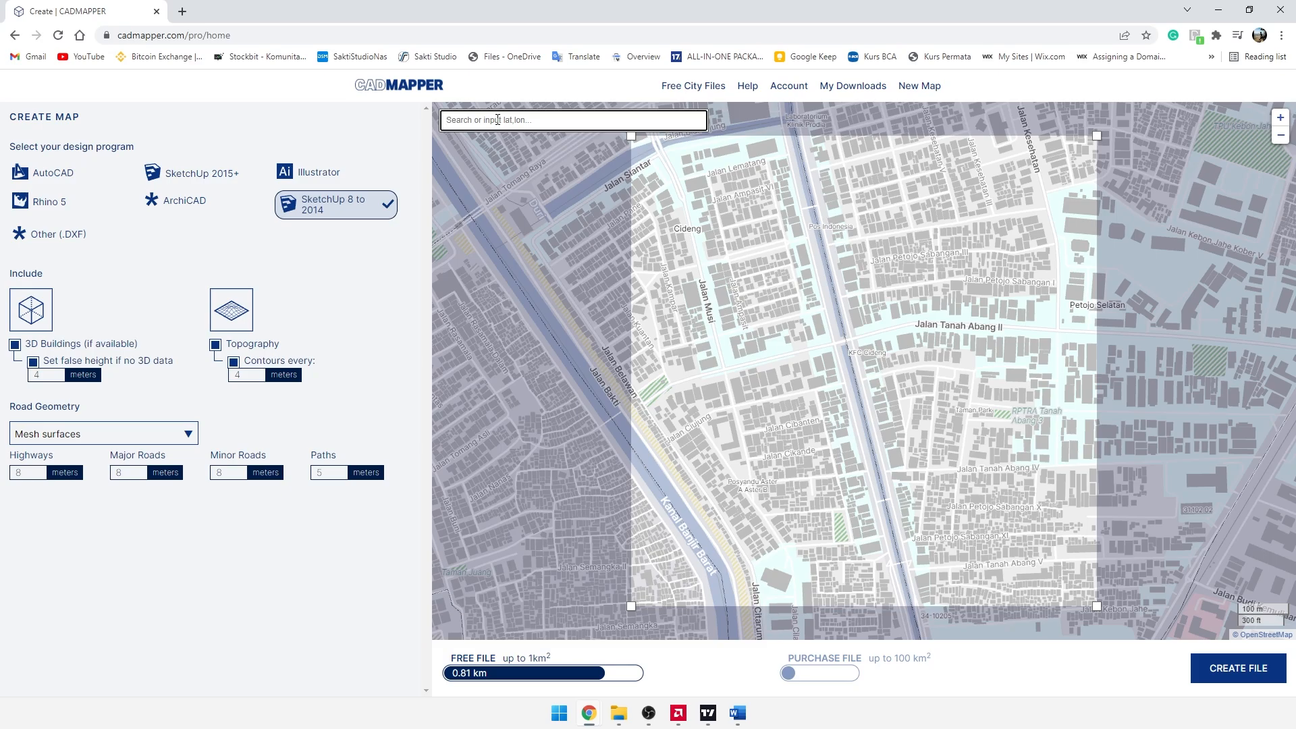
pyautogui.write('Jakarta')
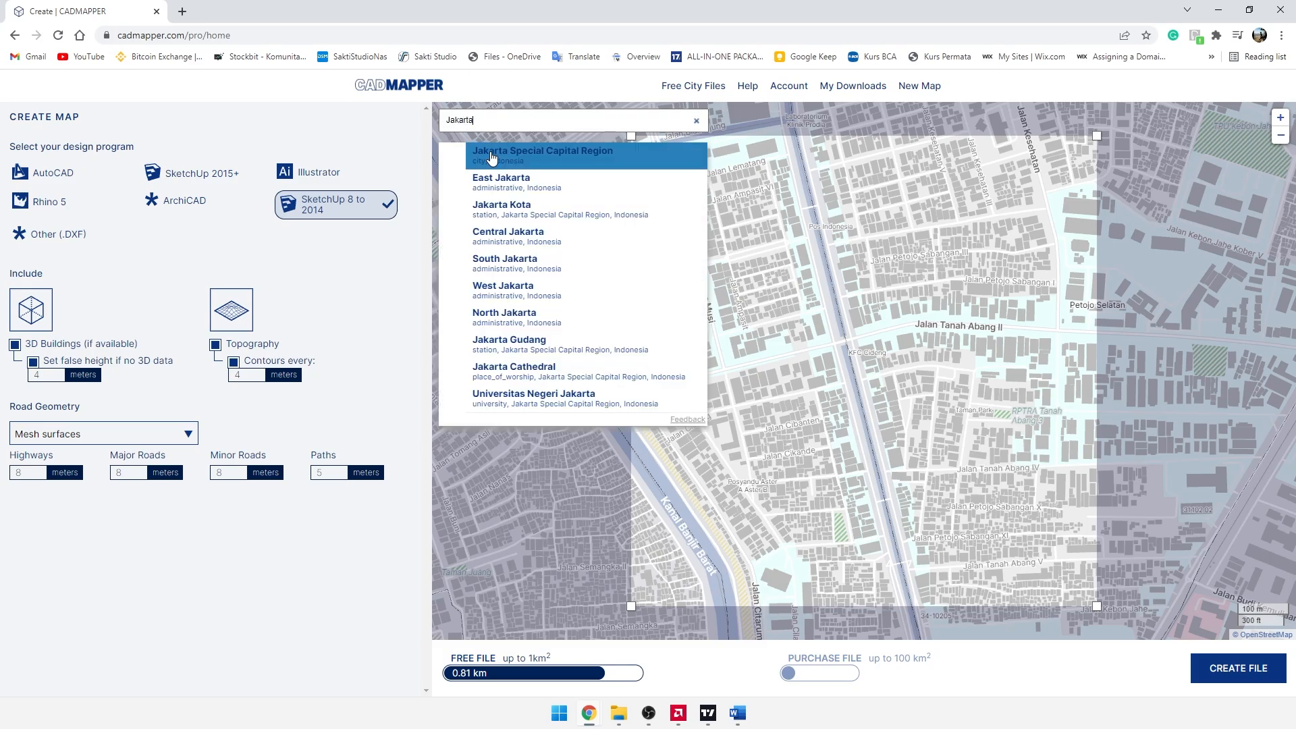
pyautogui.click(492, 150)
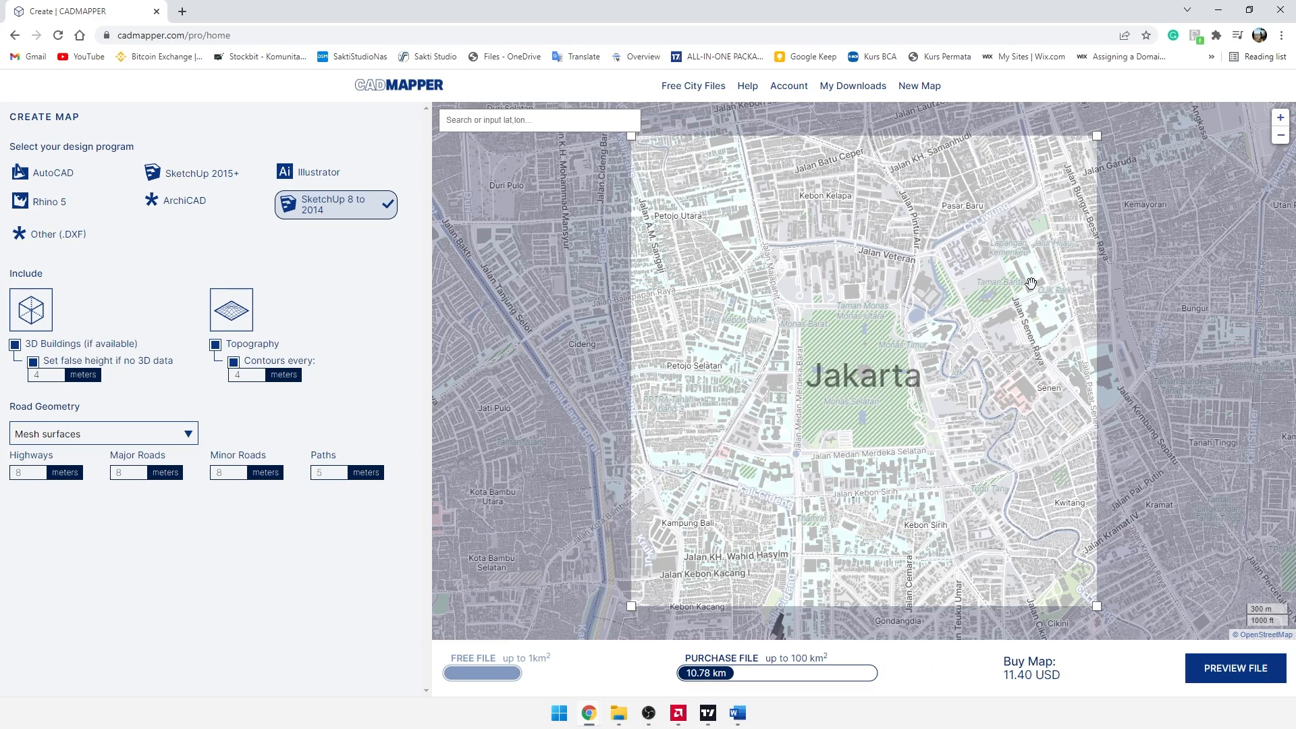
# Step: Resize the export area around central Jakarta's large park to about 3.87 km² and check its purchase price
pyautogui.scroll(3, 917, 397)
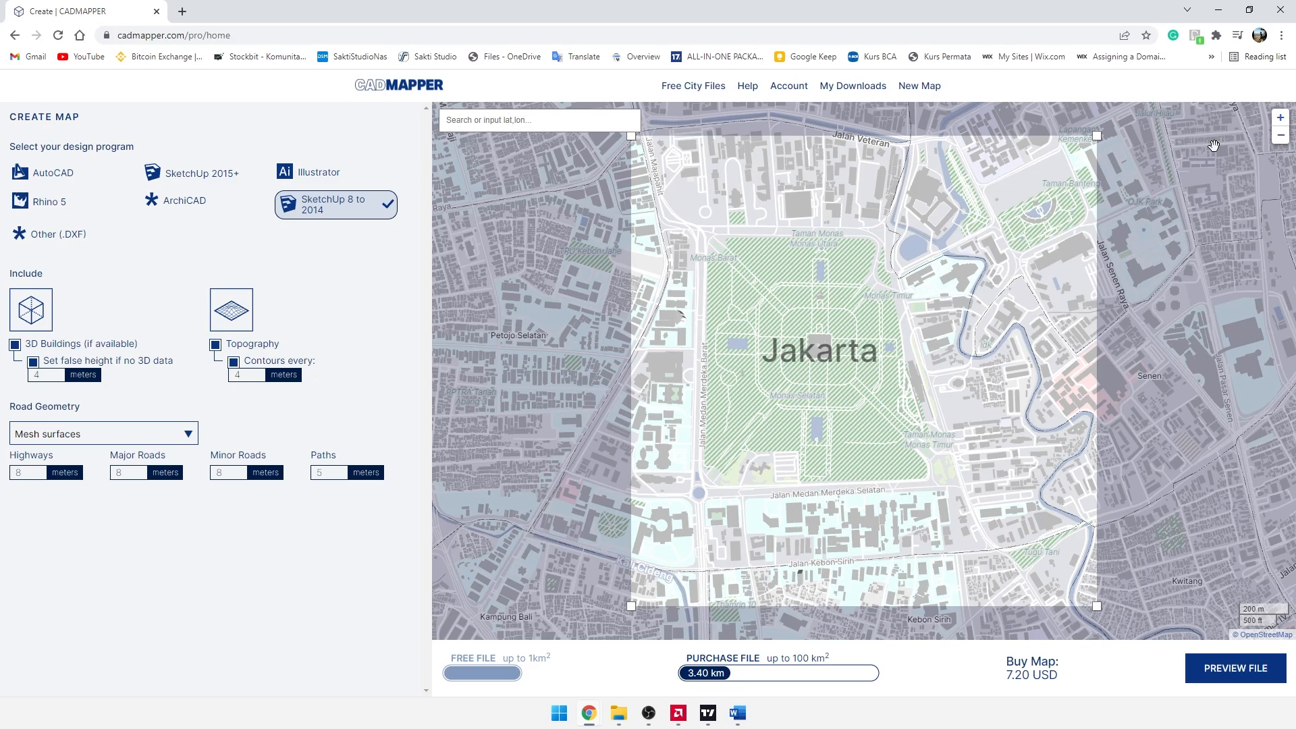
pyautogui.click(1281, 132)
pyautogui.click(1280, 122)
pyautogui.scroll(-2, 622, 487)
pyautogui.scroll(2, 622, 487)
pyautogui.moveTo(631, 136); pyautogui.dragTo(699, 273)
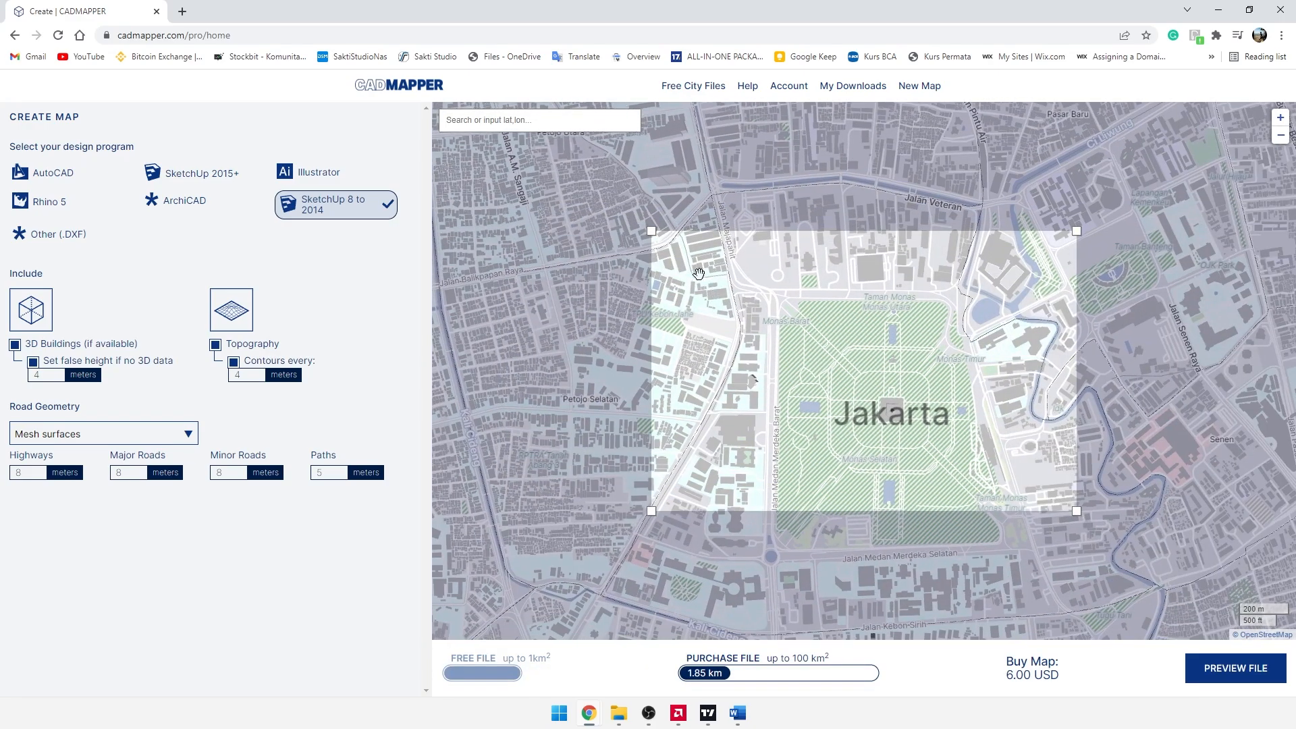
pyautogui.moveTo(651, 230); pyautogui.dragTo(637, 253)
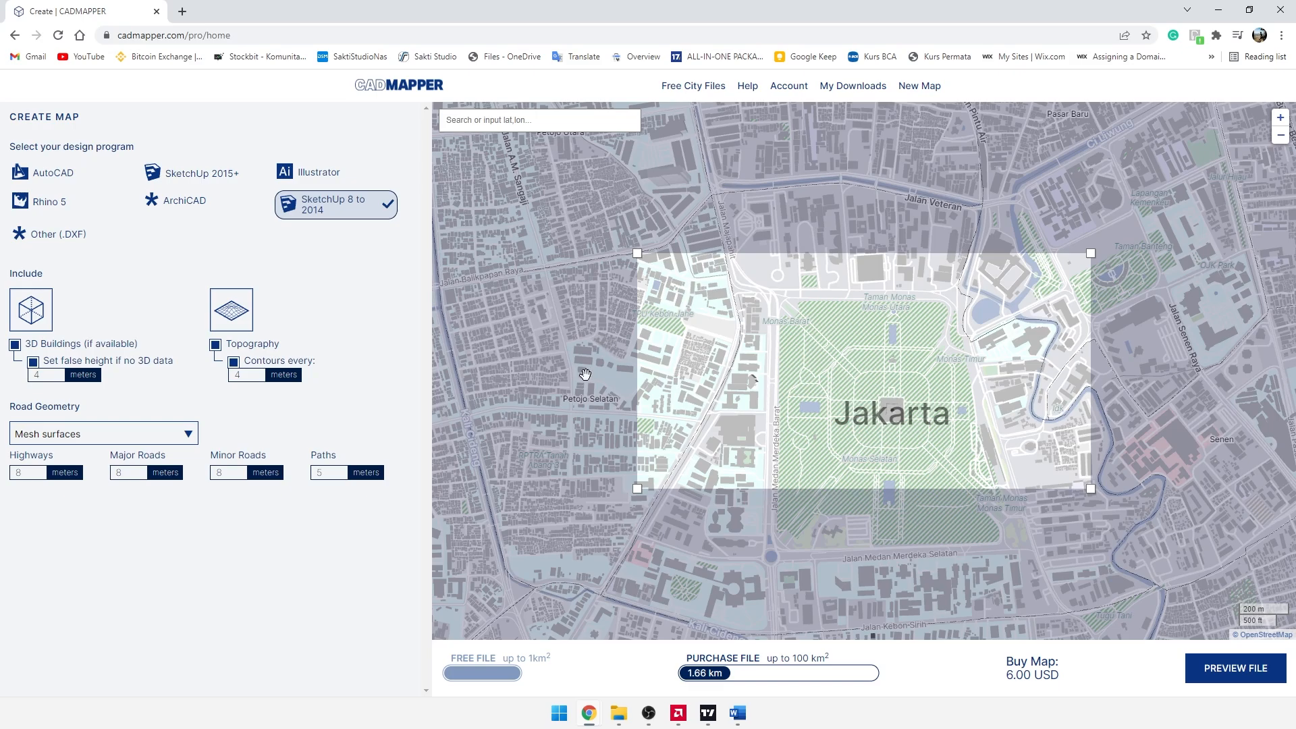
pyautogui.moveTo(637, 253); pyautogui.dragTo(553, 180)
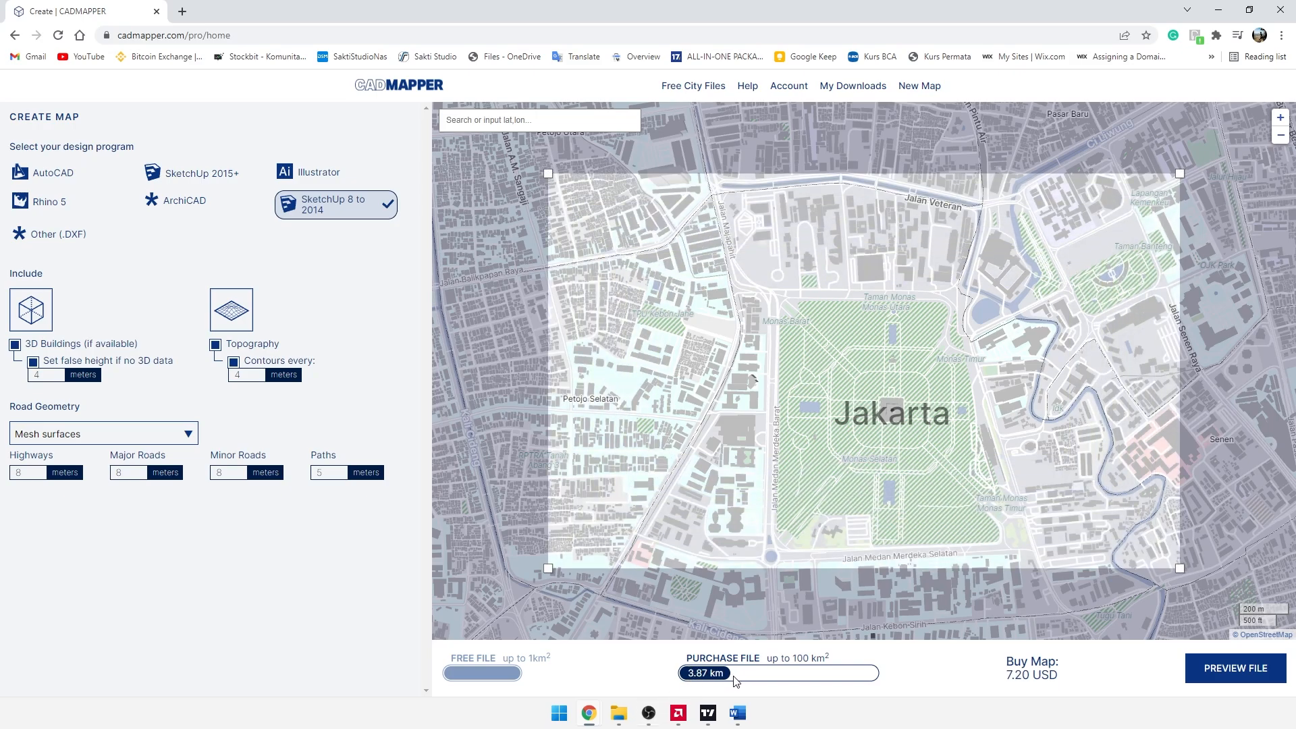
pyautogui.moveTo(739, 681); pyautogui.dragTo(682, 676)
pyautogui.moveTo(1065, 675); pyautogui.dragTo(1005, 676)
# Step: Shift the map towards Cideng and shrink the export area to about 0.51 km² around Petojo Selatan
pyautogui.moveTo(489, 372); pyautogui.dragTo(817, 415)
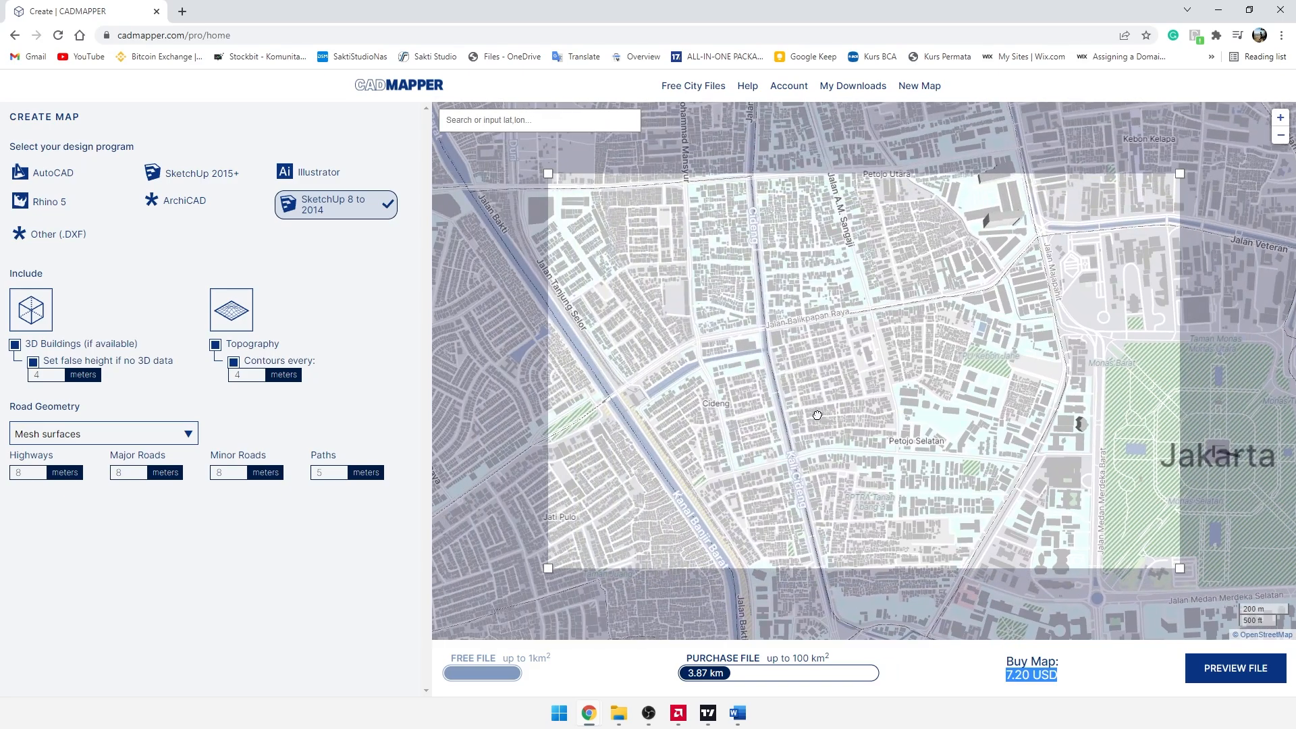
pyautogui.moveTo(802, 148); pyautogui.dragTo(806, 157)
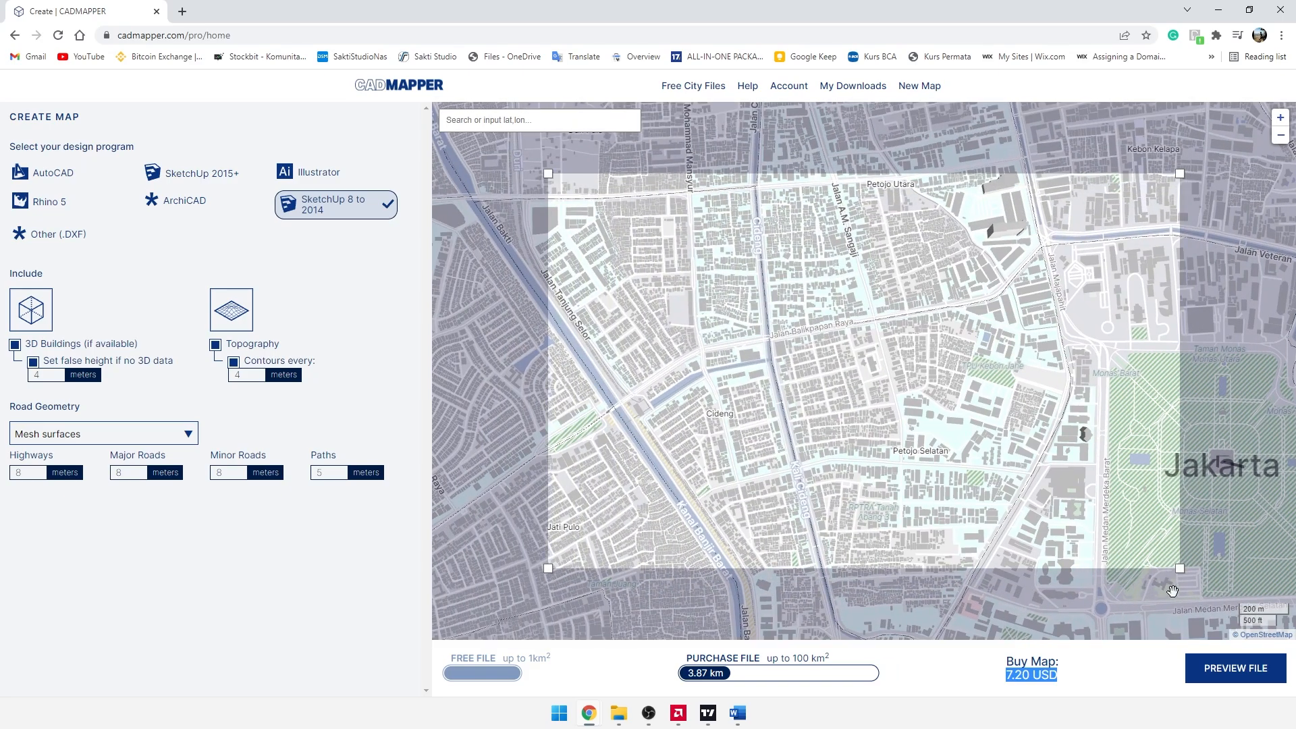
pyautogui.moveTo(1180, 568); pyautogui.dragTo(961, 455)
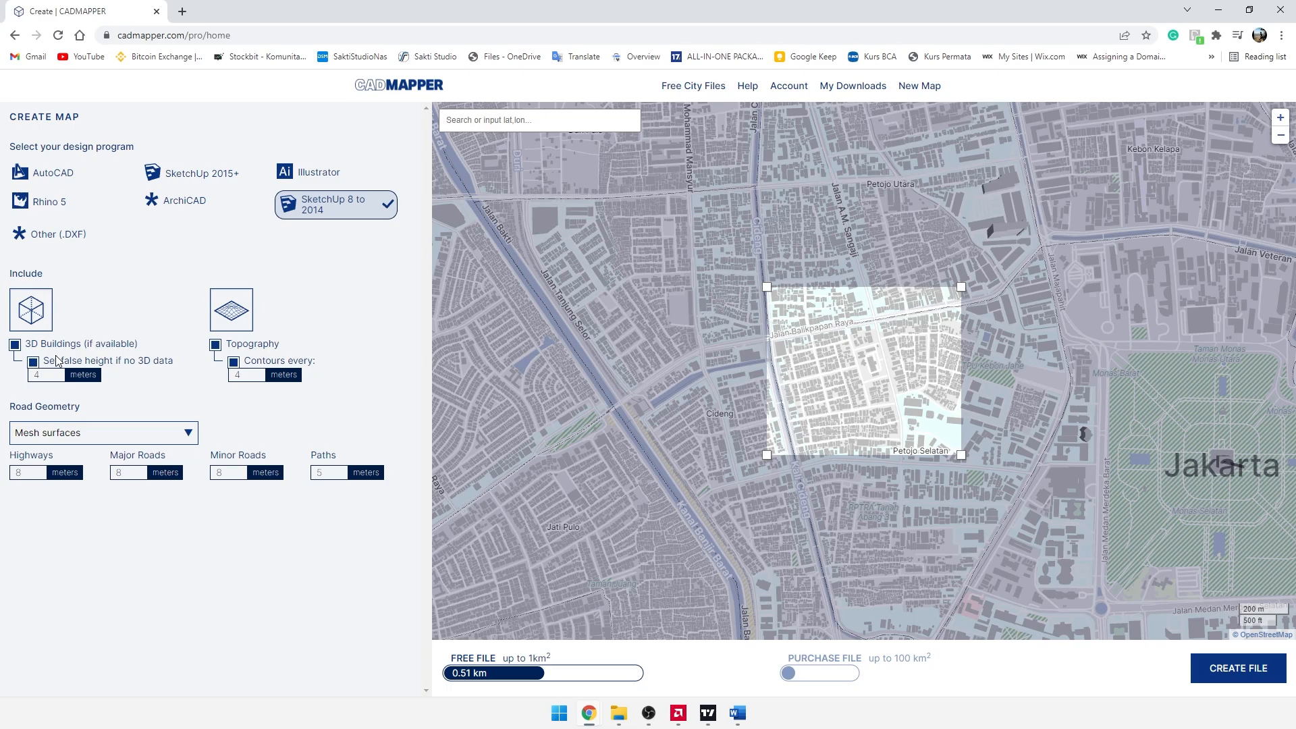
# Step: Exclude 3D buildings and topography from the export and set the road geometry to Centerlines
pyautogui.click(15, 345)
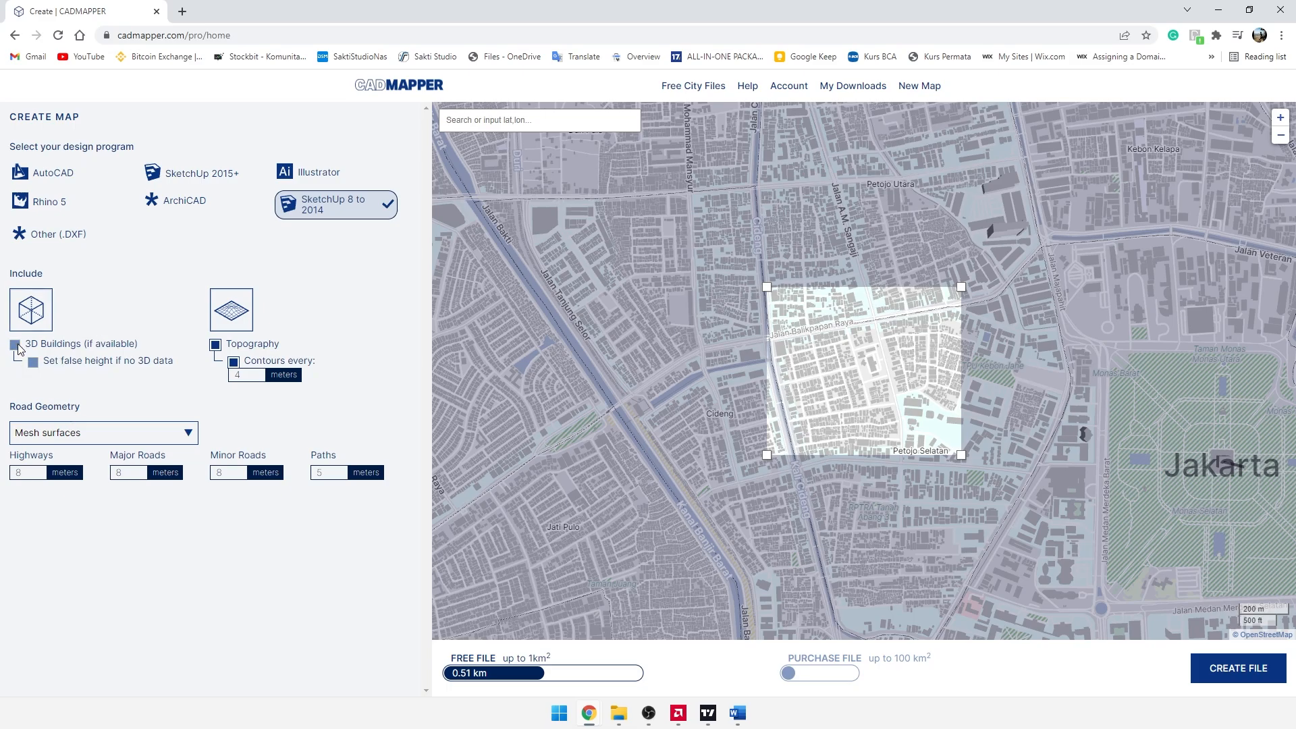
pyautogui.click(215, 345)
pyautogui.click(101, 419)
pyautogui.click(34, 434)
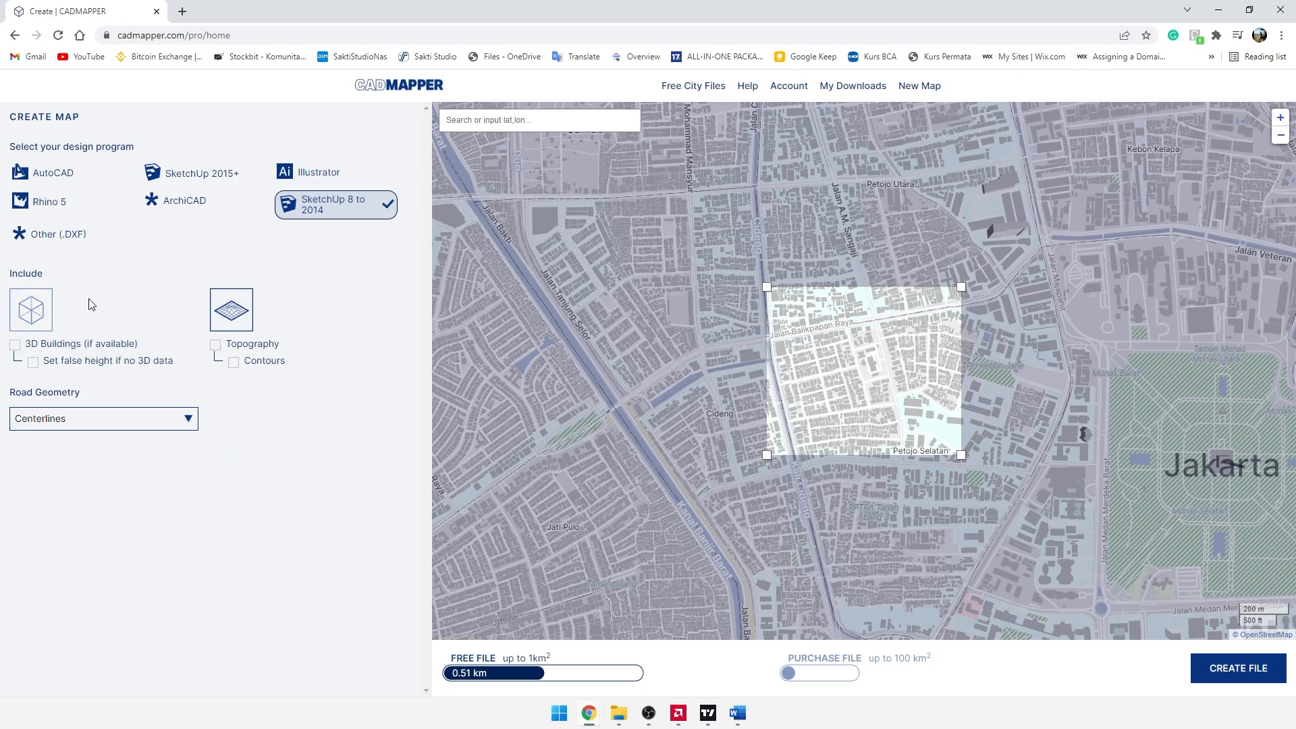
# Step: Include 3D buildings in the export, with a false height for buildings that lack 3D data
pyautogui.click(15, 346)
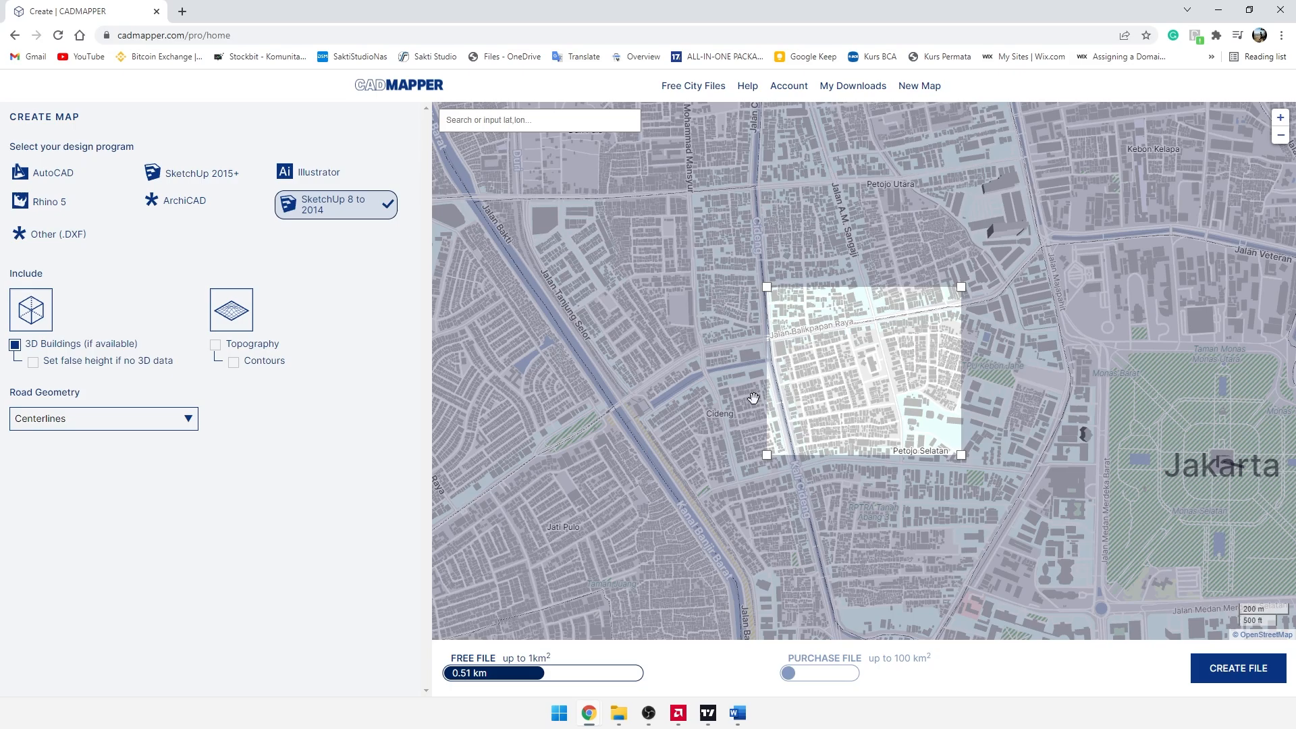
pyautogui.scroll(2, 753, 398)
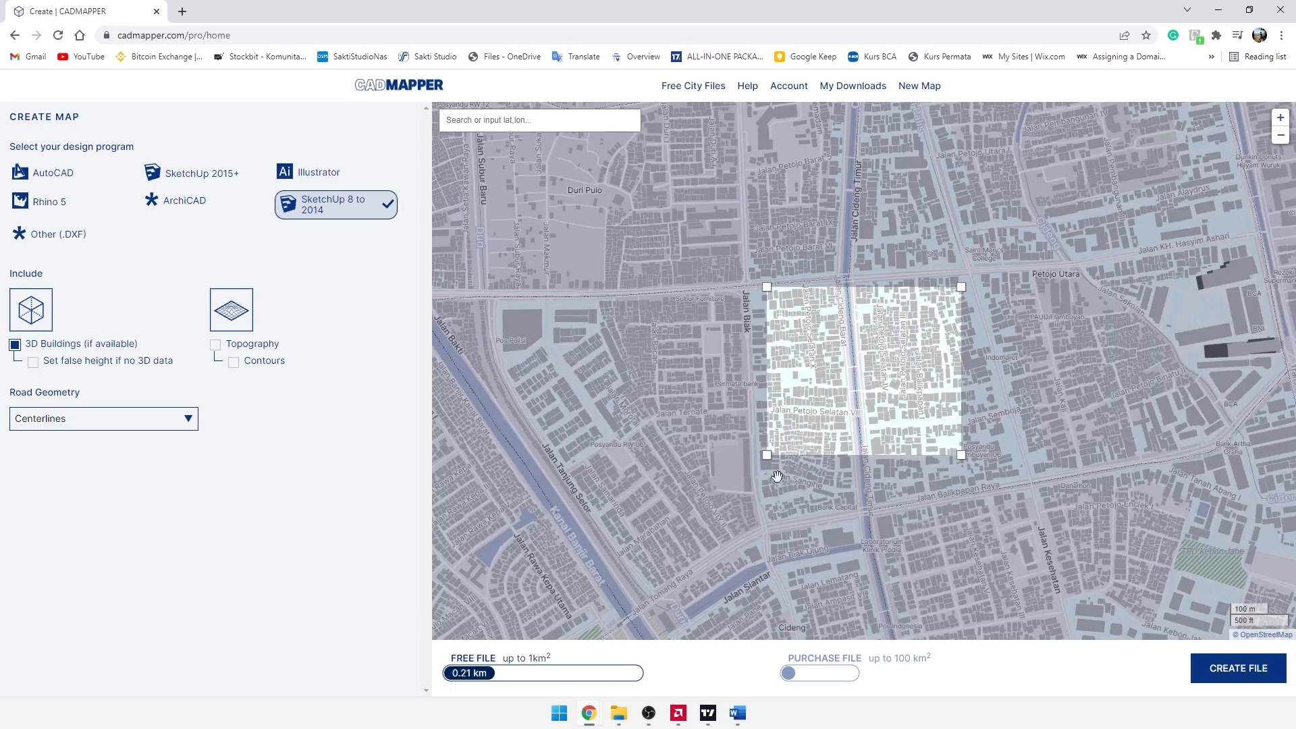
pyautogui.moveTo(1056, 321); pyautogui.dragTo(981, 330)
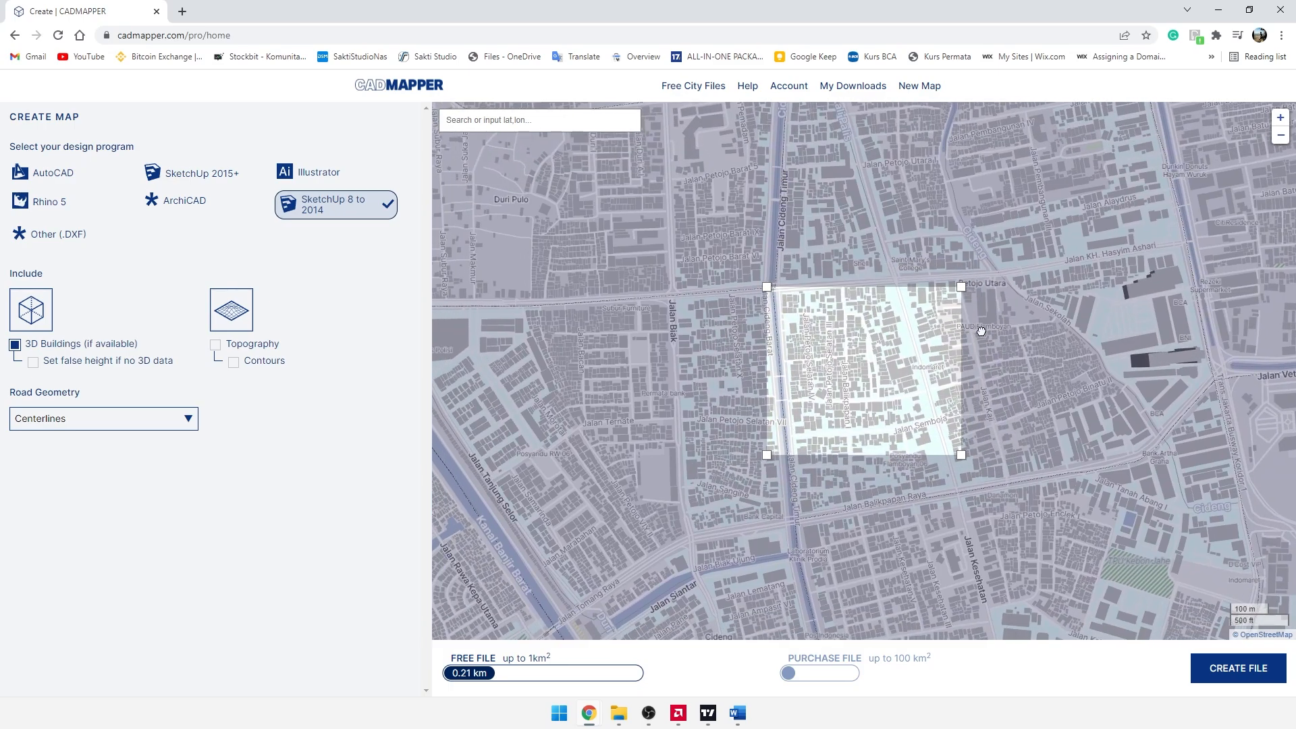
pyautogui.click(32, 362)
pyautogui.doubleClick(35, 375)
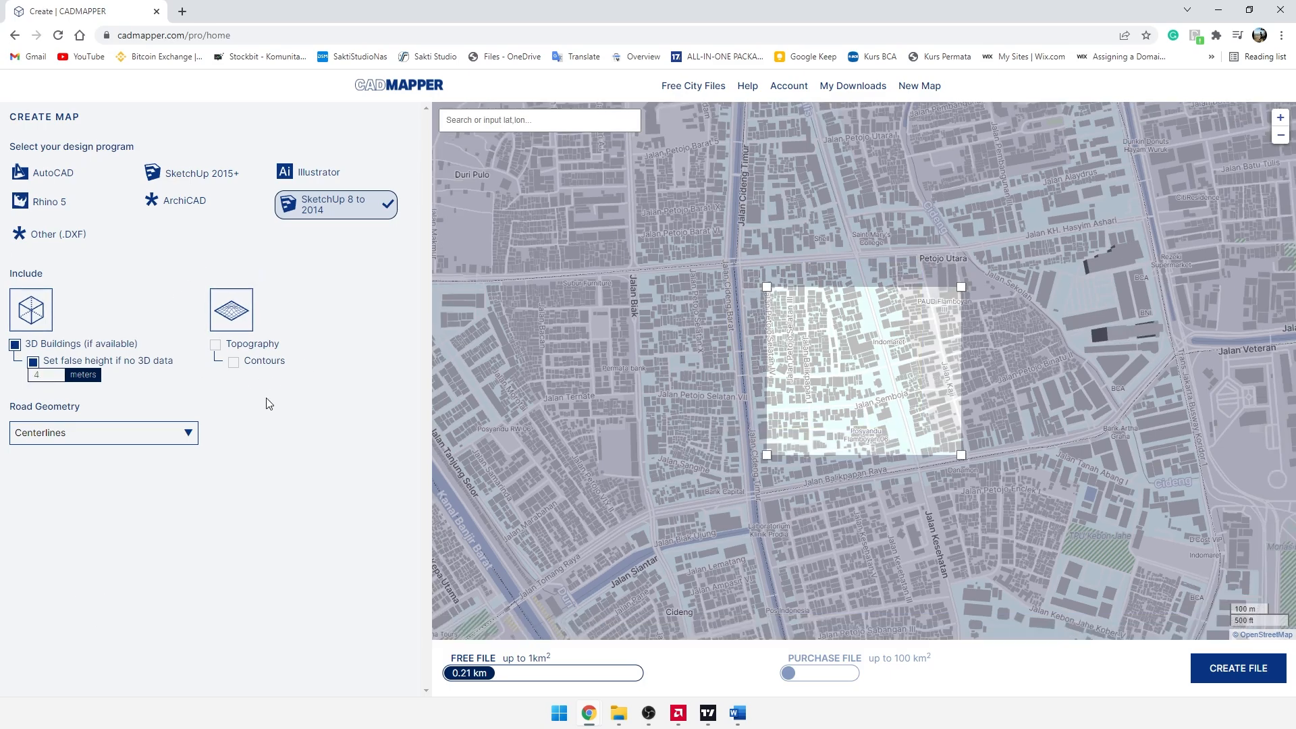
# Step: Include topography with contours in the export
pyautogui.click(216, 345)
pyautogui.click(234, 363)
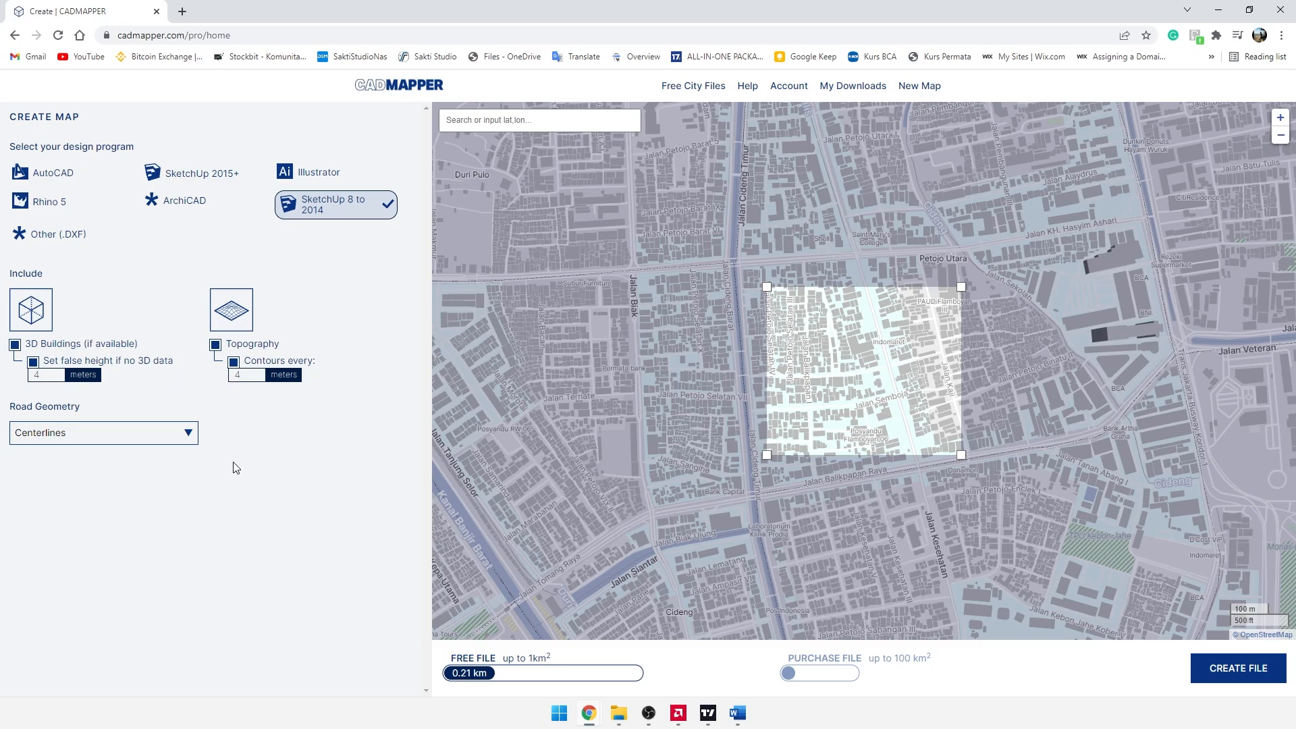
pyautogui.doubleClick(245, 373)
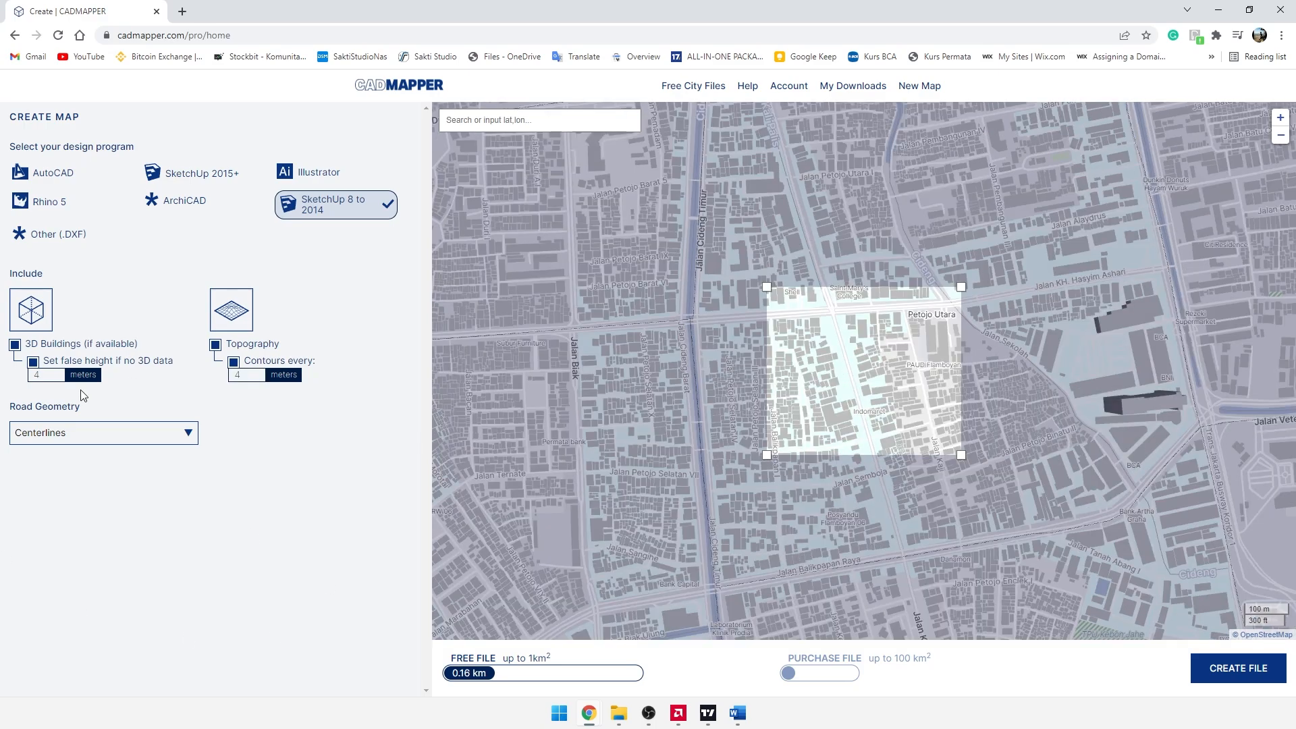
# Step: Try the Centerlines and Outlines road geometries and settle on Mesh surfaces
pyautogui.moveTo(85, 409); pyautogui.dragTo(8, 409)
pyautogui.click(75, 437)
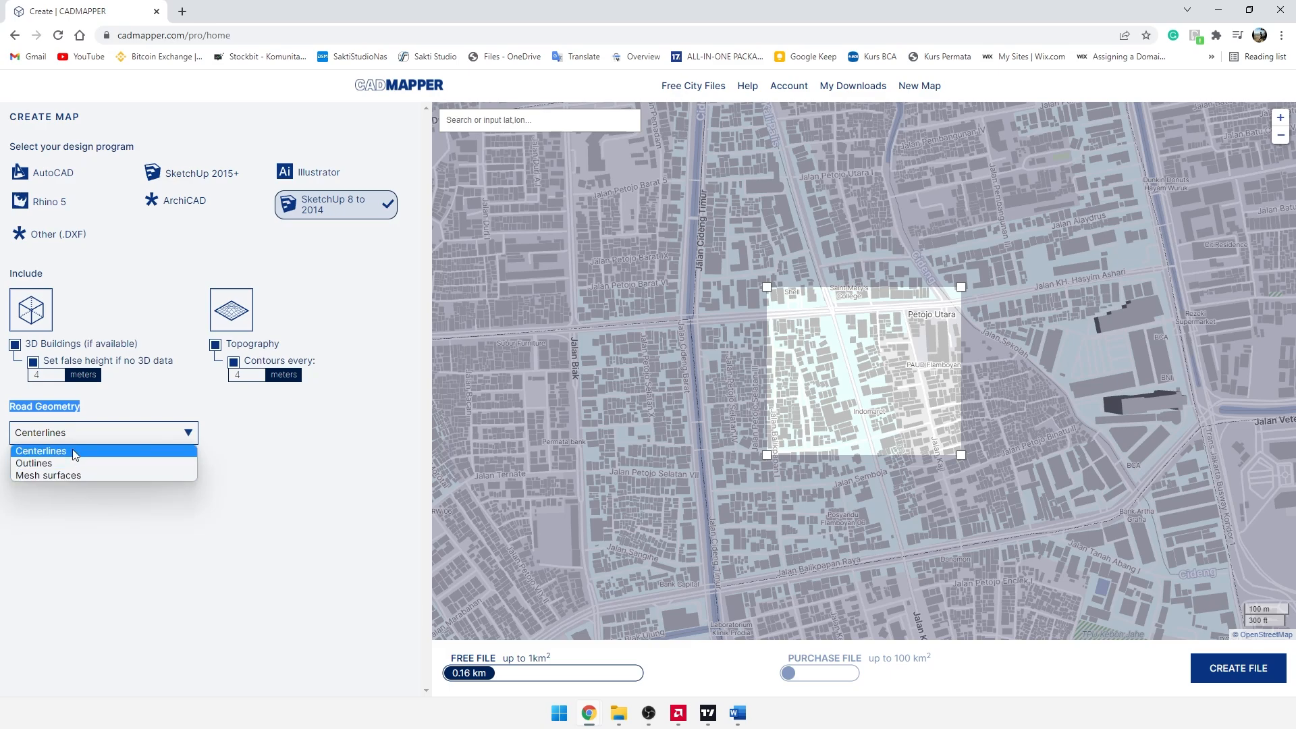
pyautogui.click(73, 452)
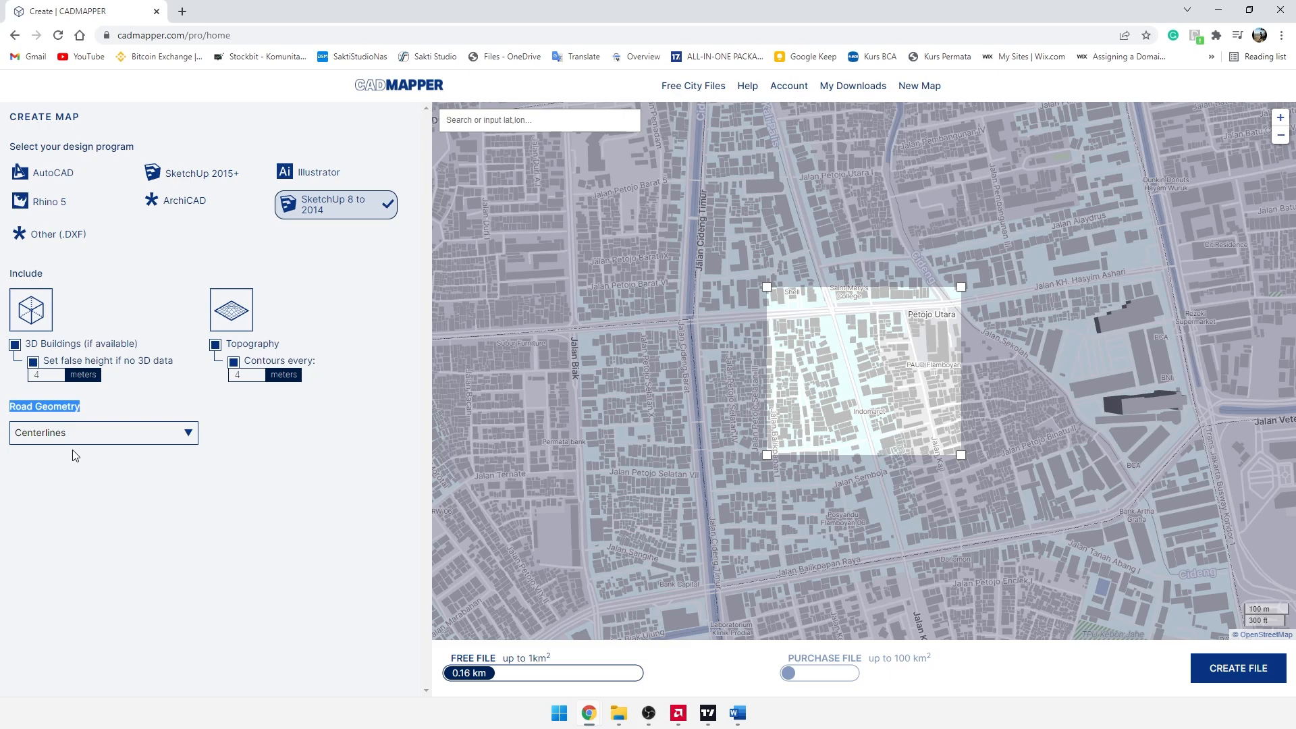
pyautogui.click(88, 440)
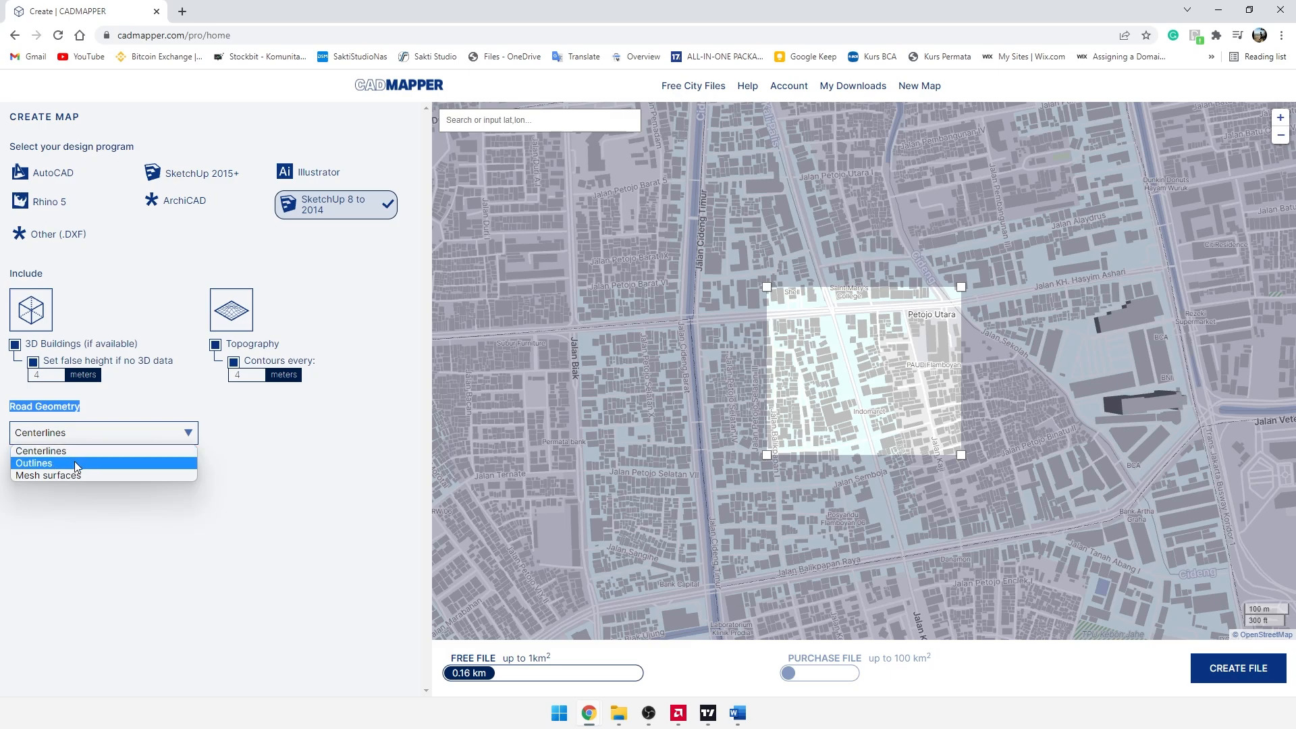
pyautogui.click(75, 463)
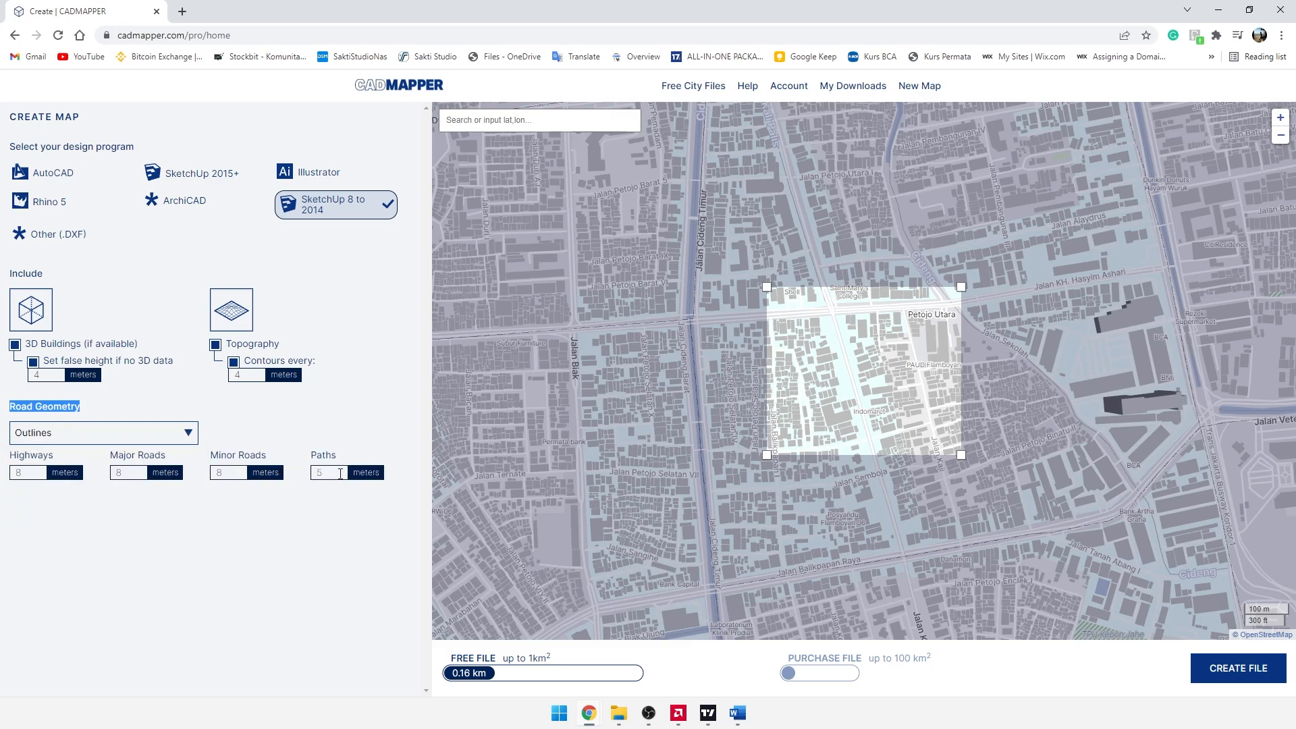
pyautogui.click(140, 440)
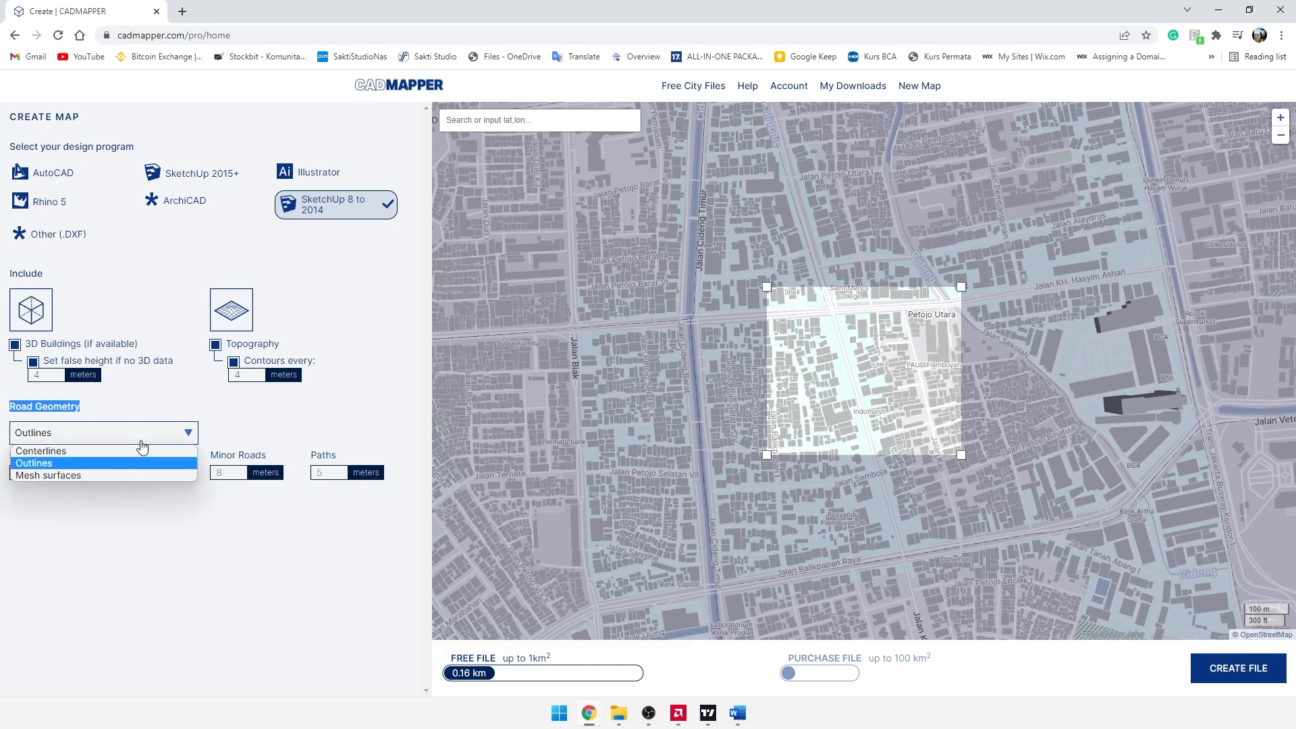
pyautogui.click(119, 476)
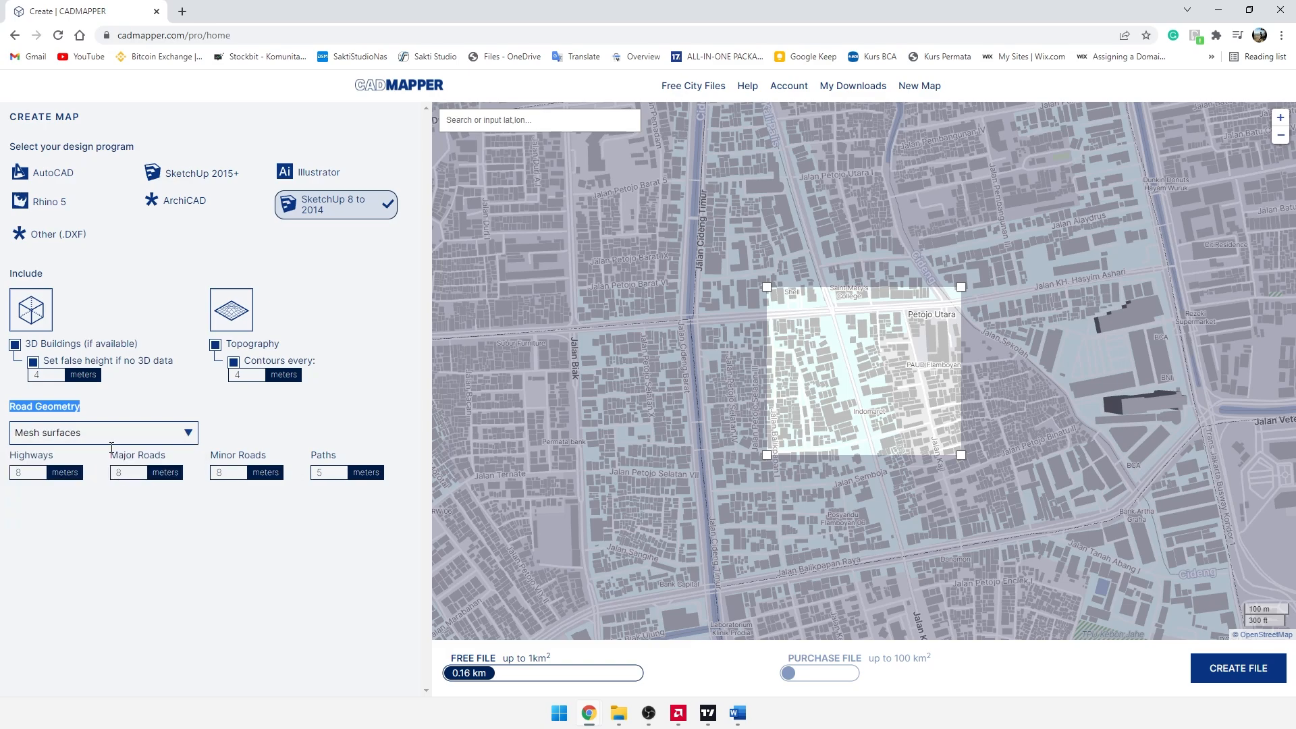
pyautogui.click(111, 445)
pyautogui.click(103, 462)
pyautogui.click(103, 443)
pyautogui.click(78, 475)
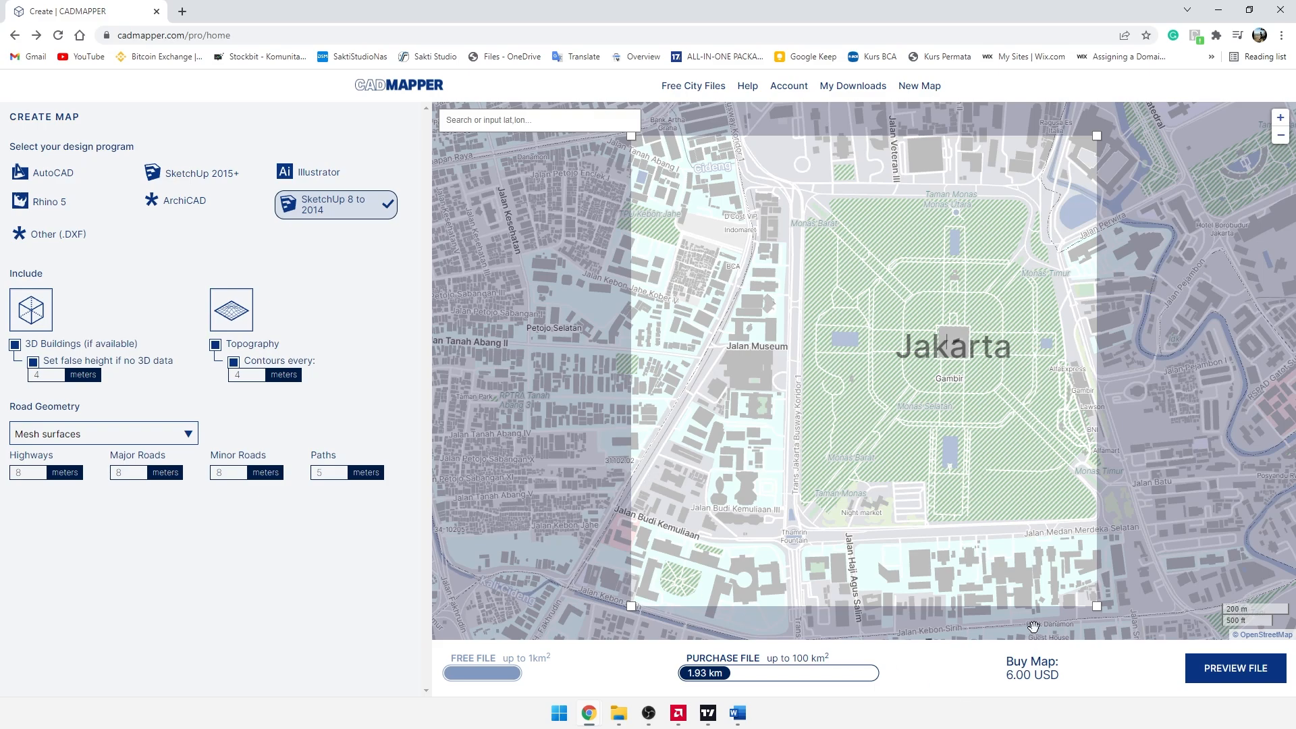
# Step: Preview the paid map of about 1.93 km² around Jakarta's central park and view its checkout page without paying
pyautogui.click(1242, 671)
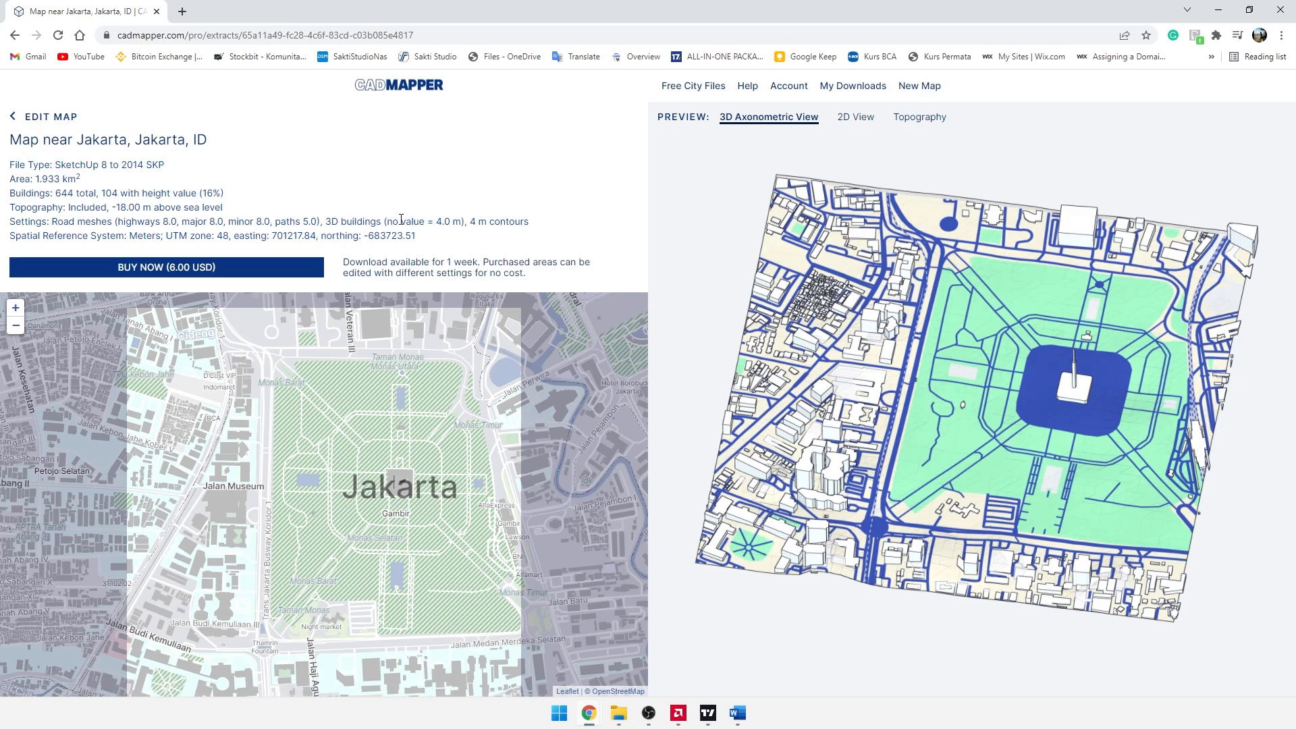
pyautogui.moveTo(392, 222); pyautogui.dragTo(444, 223)
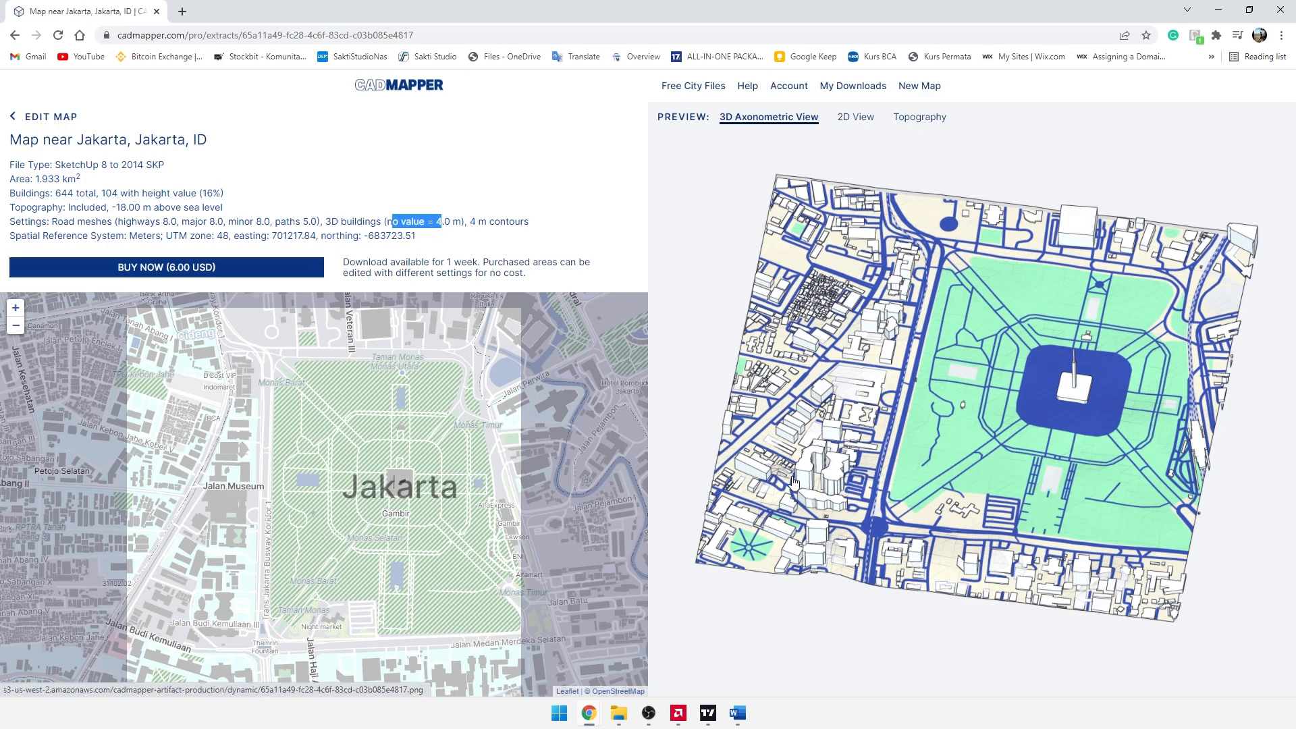
pyautogui.click(194, 271)
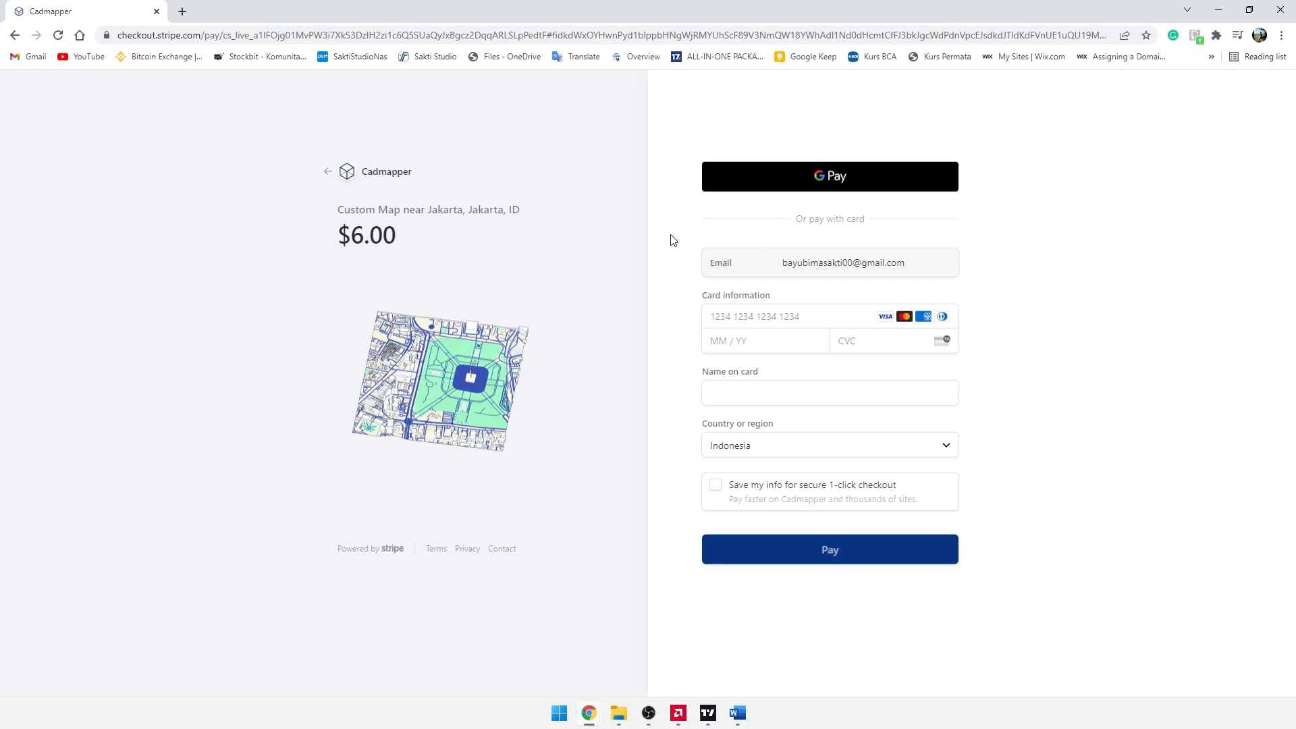
pyautogui.click(325, 174)
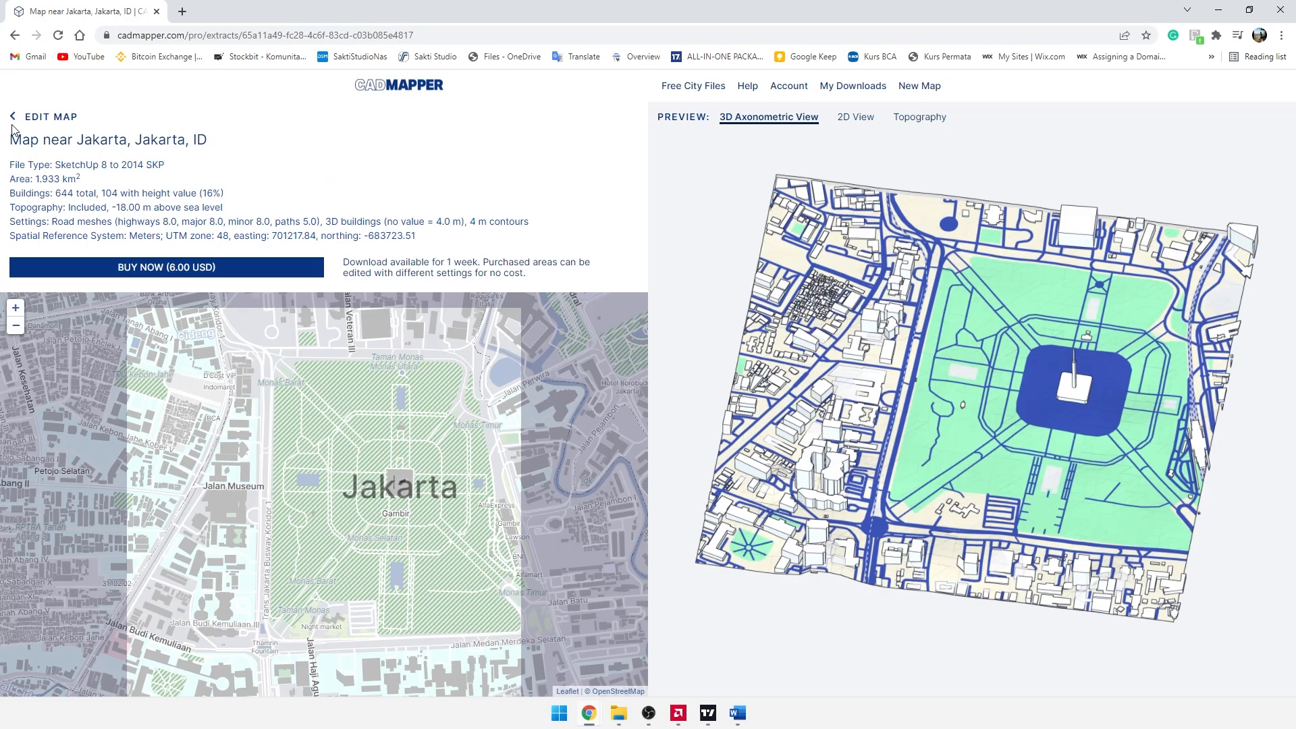
# Step: Edit the map so that the export area covers about 0.92 km² around Petojo Selatan
pyautogui.click(14, 119)
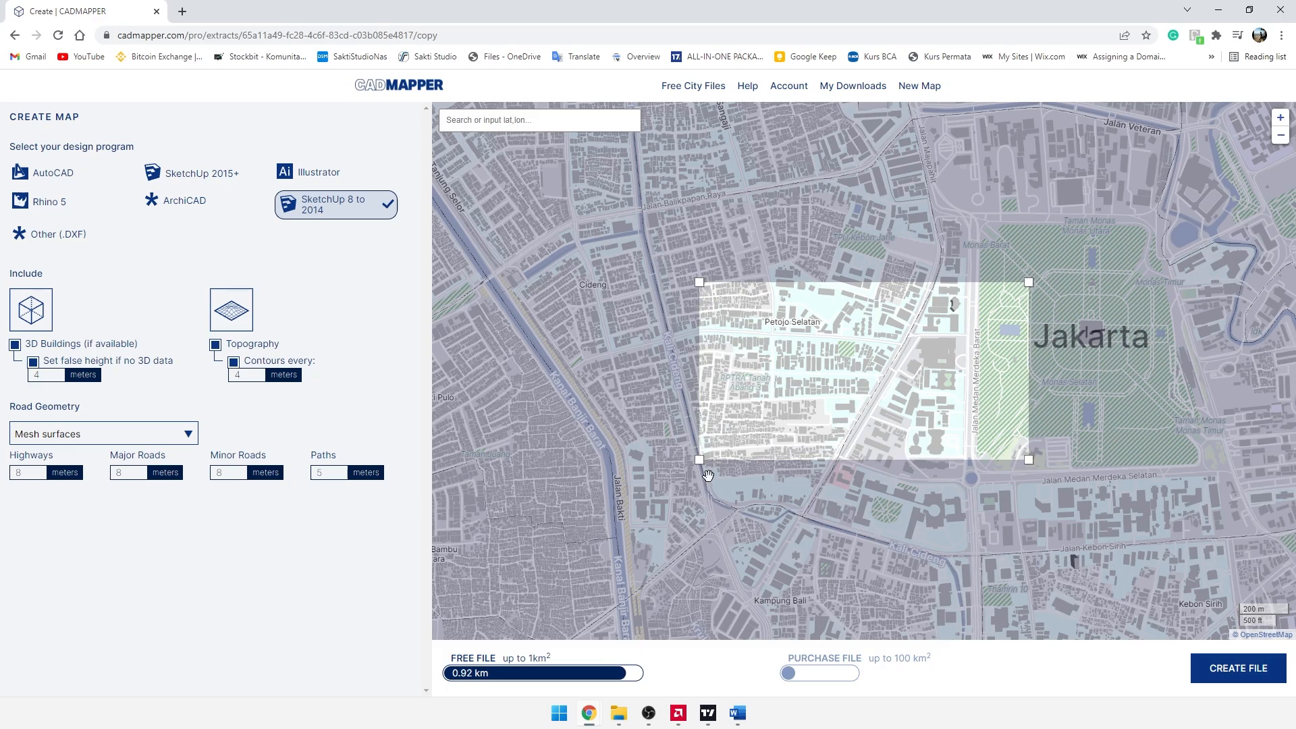
pyautogui.moveTo(937, 401); pyautogui.dragTo(964, 394)
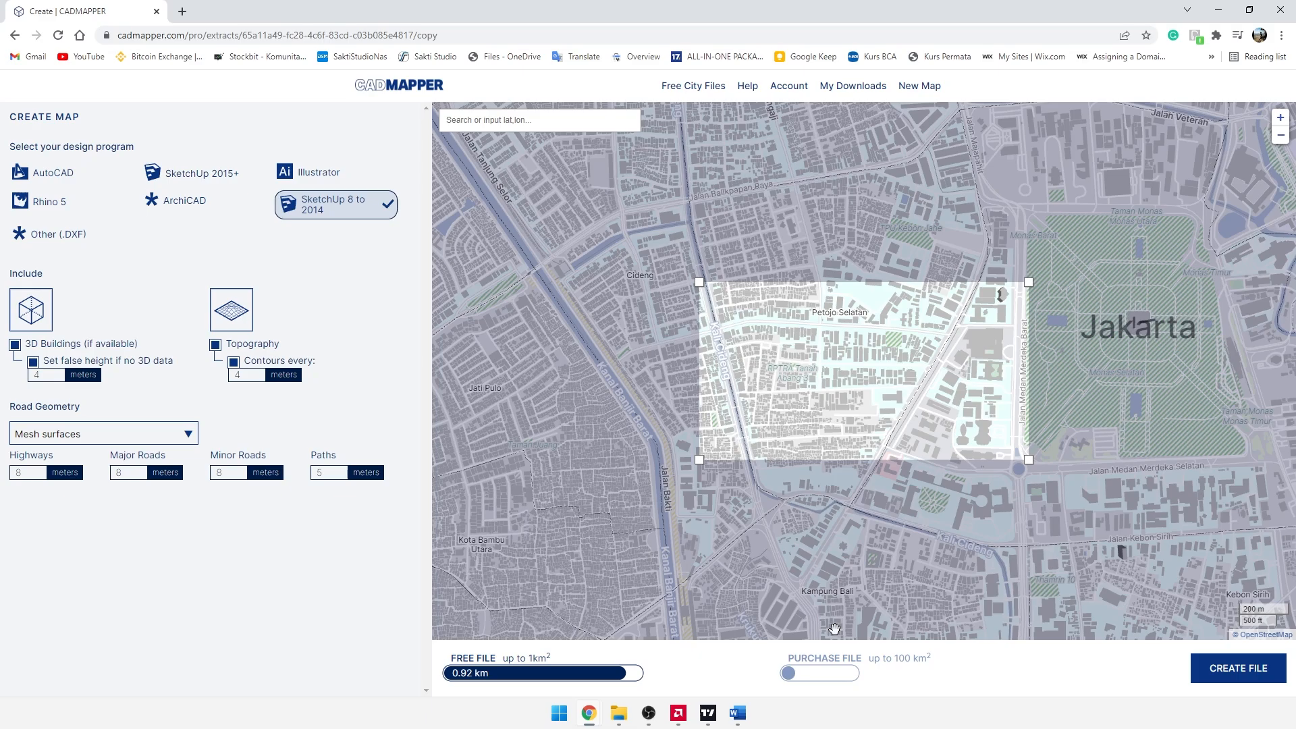
# Step: Create the free SketchUp file of the selected area and download it
pyautogui.click(1218, 668)
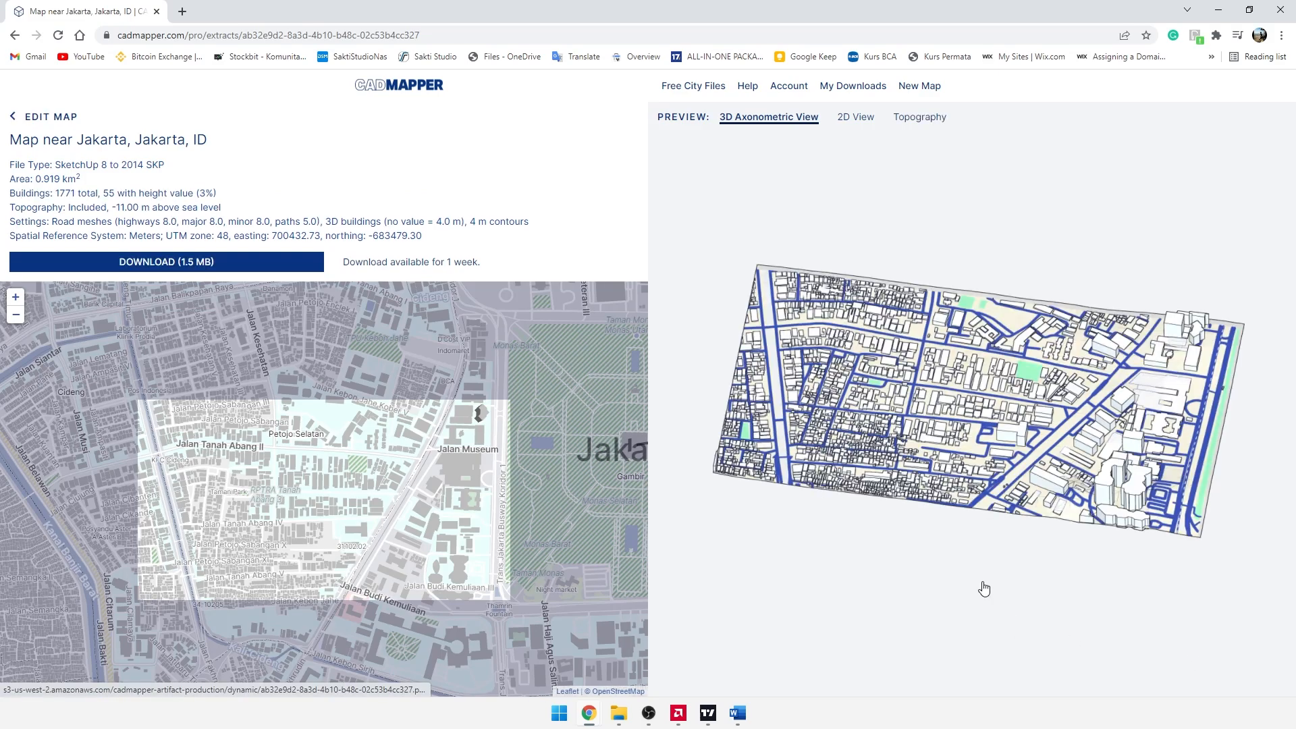
pyautogui.click(188, 262)
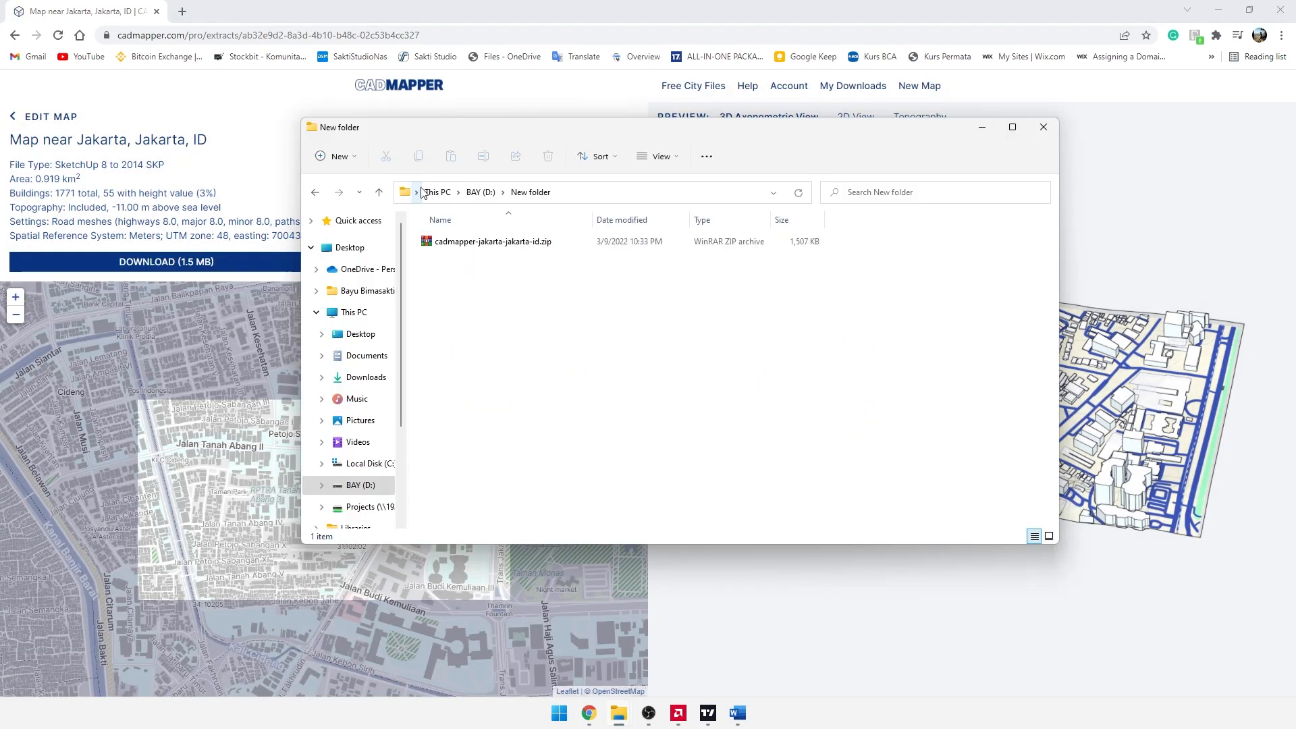
# Step: Extract the downloaded cadmapper-jakarta-jakarta-id.zip and open the extracted cadmapper-jakarta-jakarta-id.skp in SketchUp
pyautogui.click(480, 246)
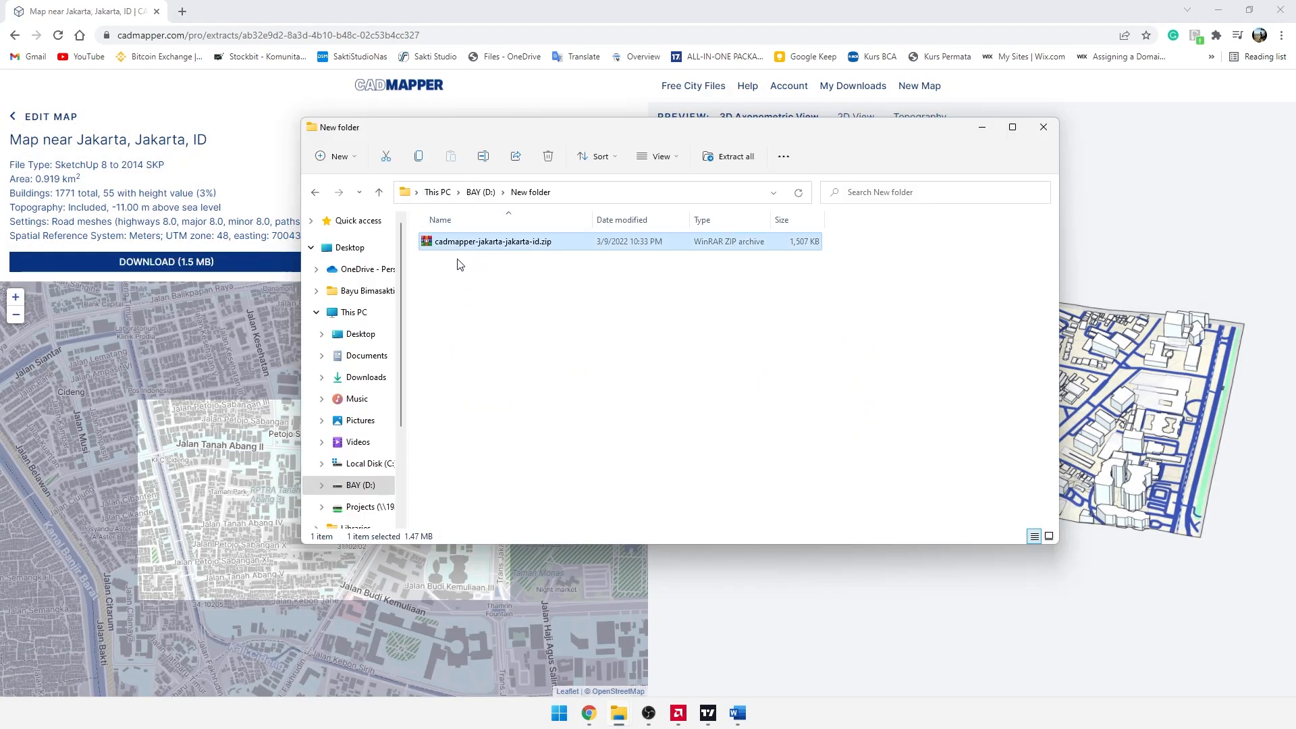
pyautogui.rightClick(493, 243)
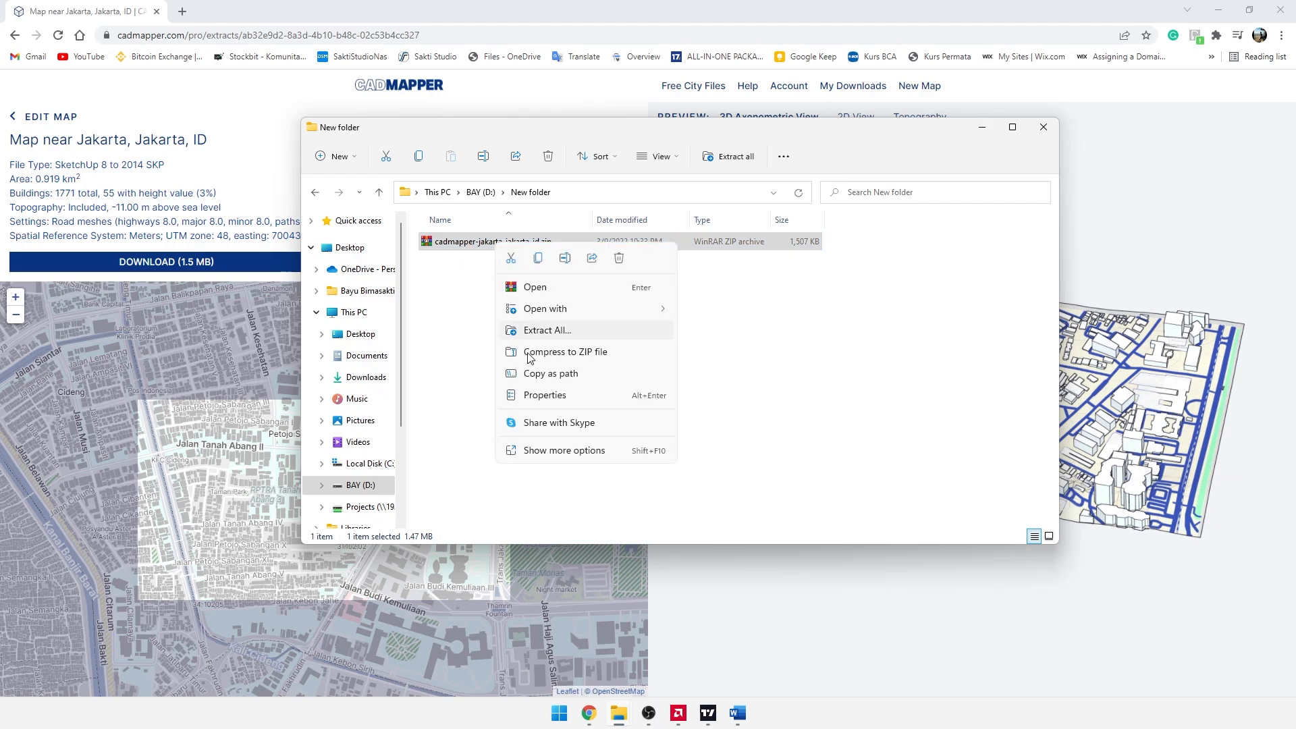
pyautogui.click(543, 447)
pyautogui.click(550, 298)
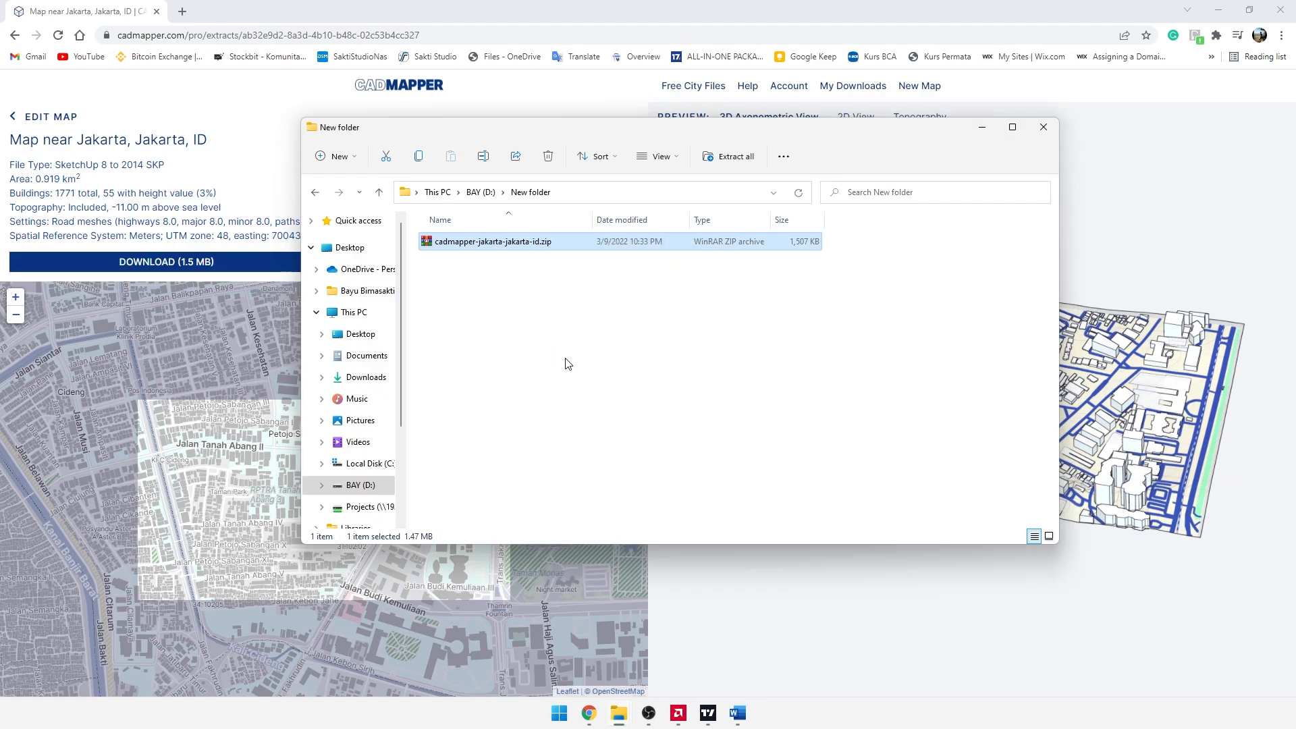
pyautogui.doubleClick(483, 247)
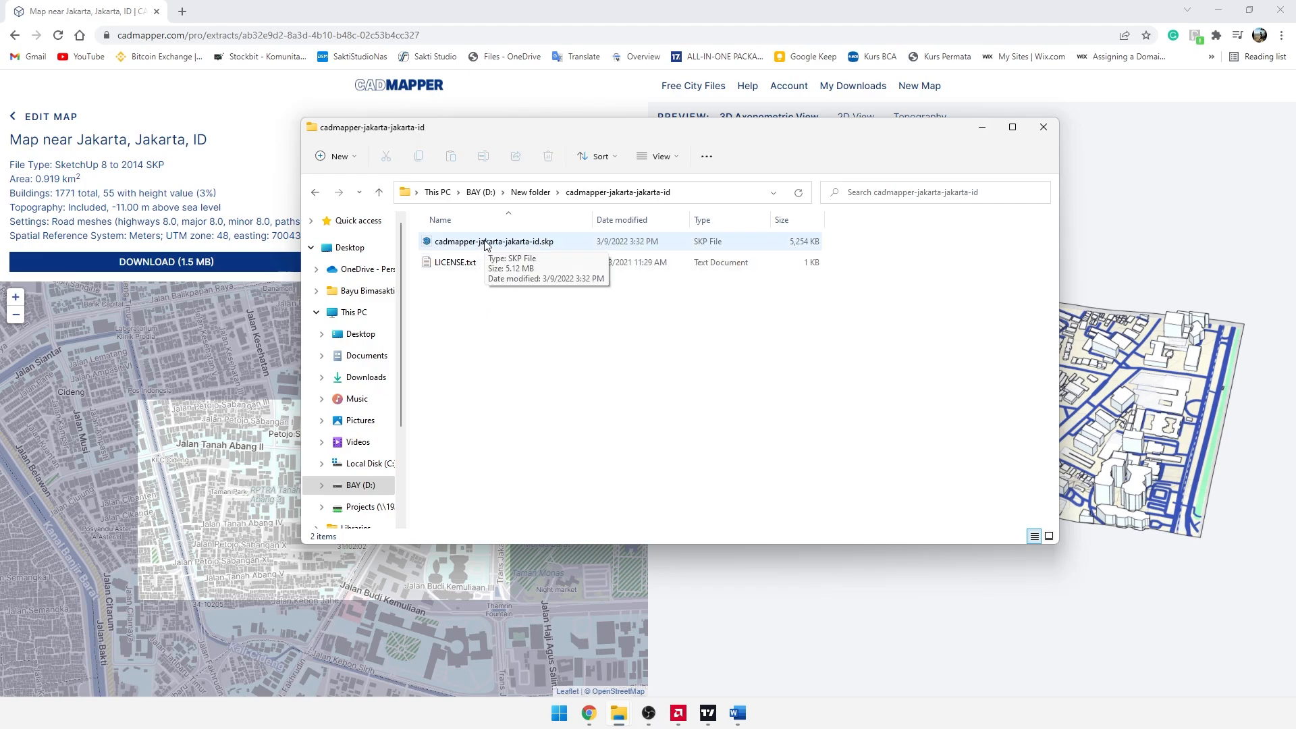
pyautogui.click(485, 242)
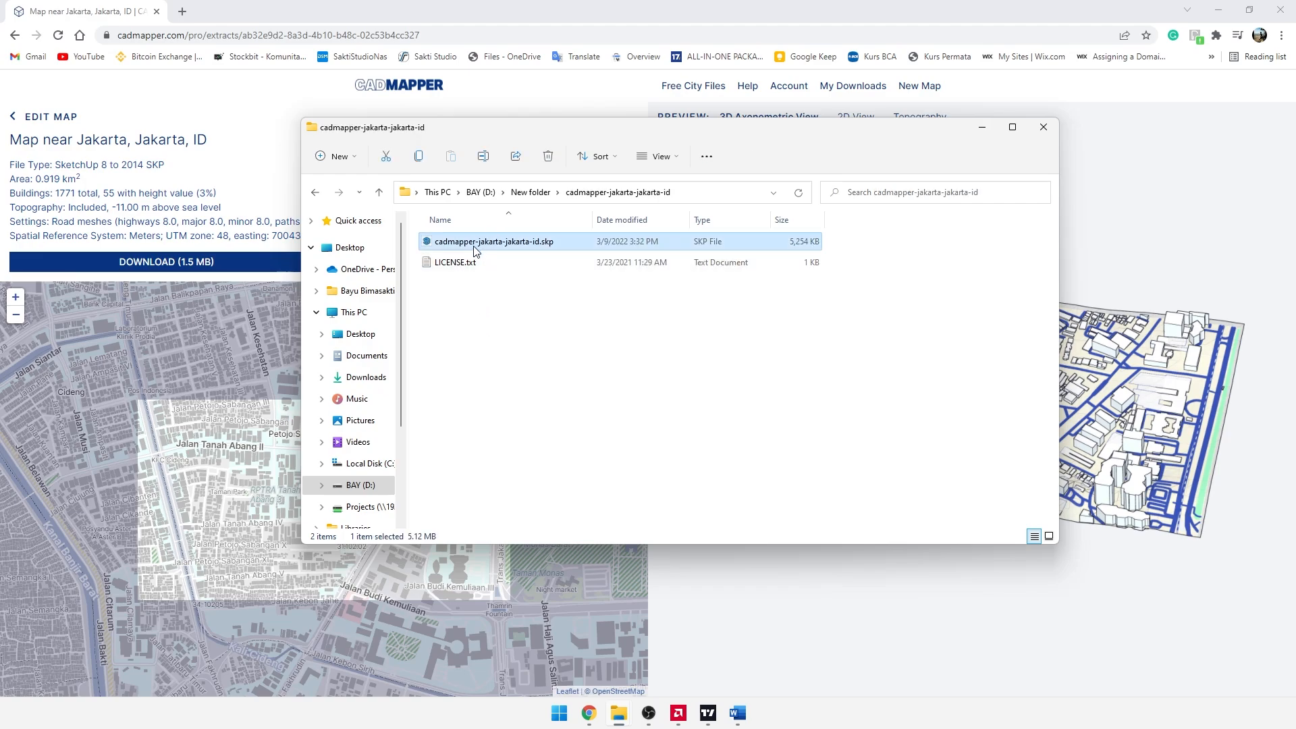
pyautogui.doubleClick(473, 247)
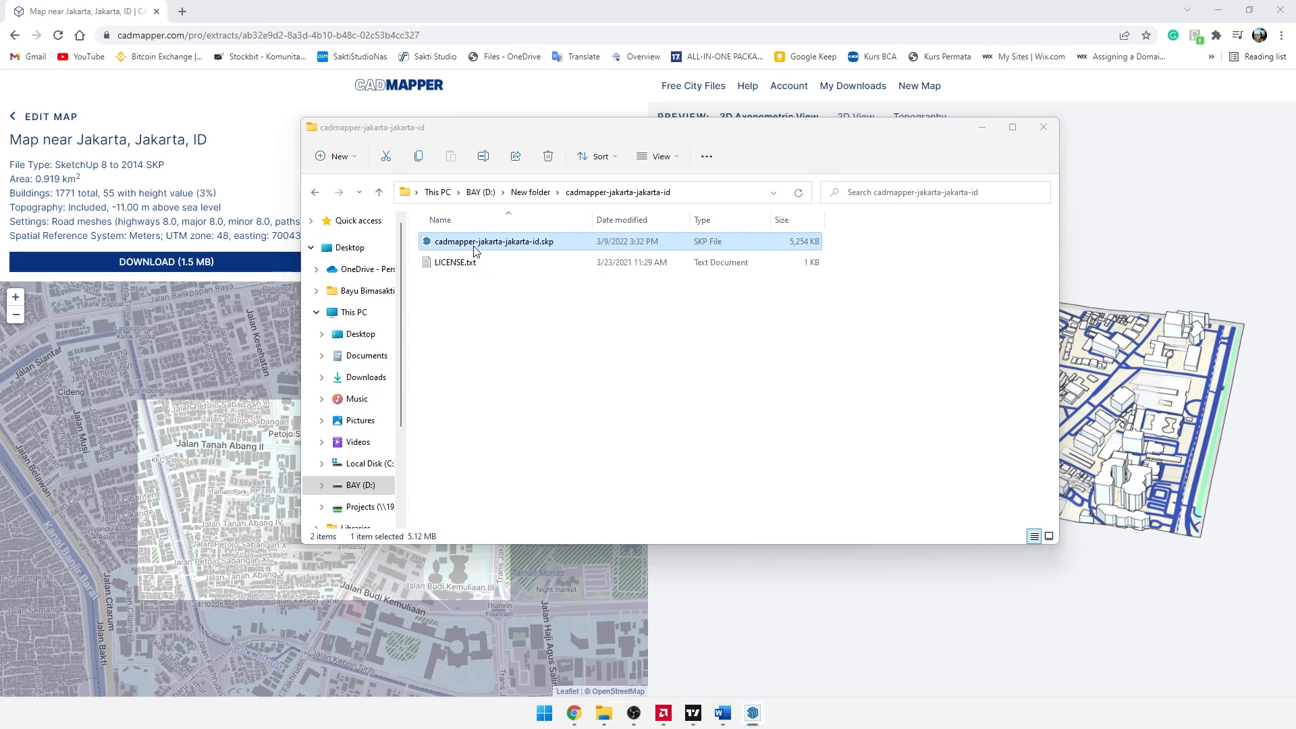
# Step: Examine the imported city model and select several individual building groups in the dense blocks to check their entity information
pyautogui.scroll(4, 484, 440)
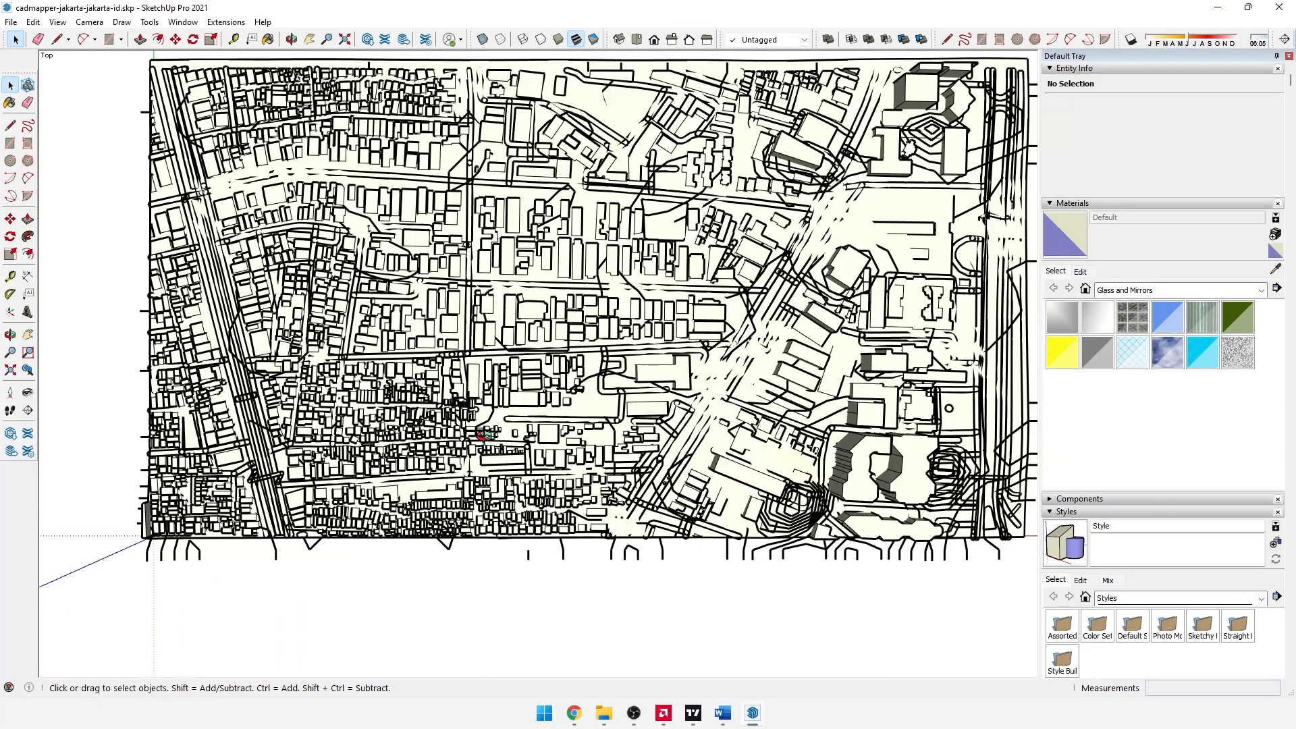
pyautogui.moveTo(484, 441); pyautogui.dragTo(195, 472, button='middle')
pyautogui.moveTo(574, 418); pyautogui.dragTo(520, 492, button='middle')
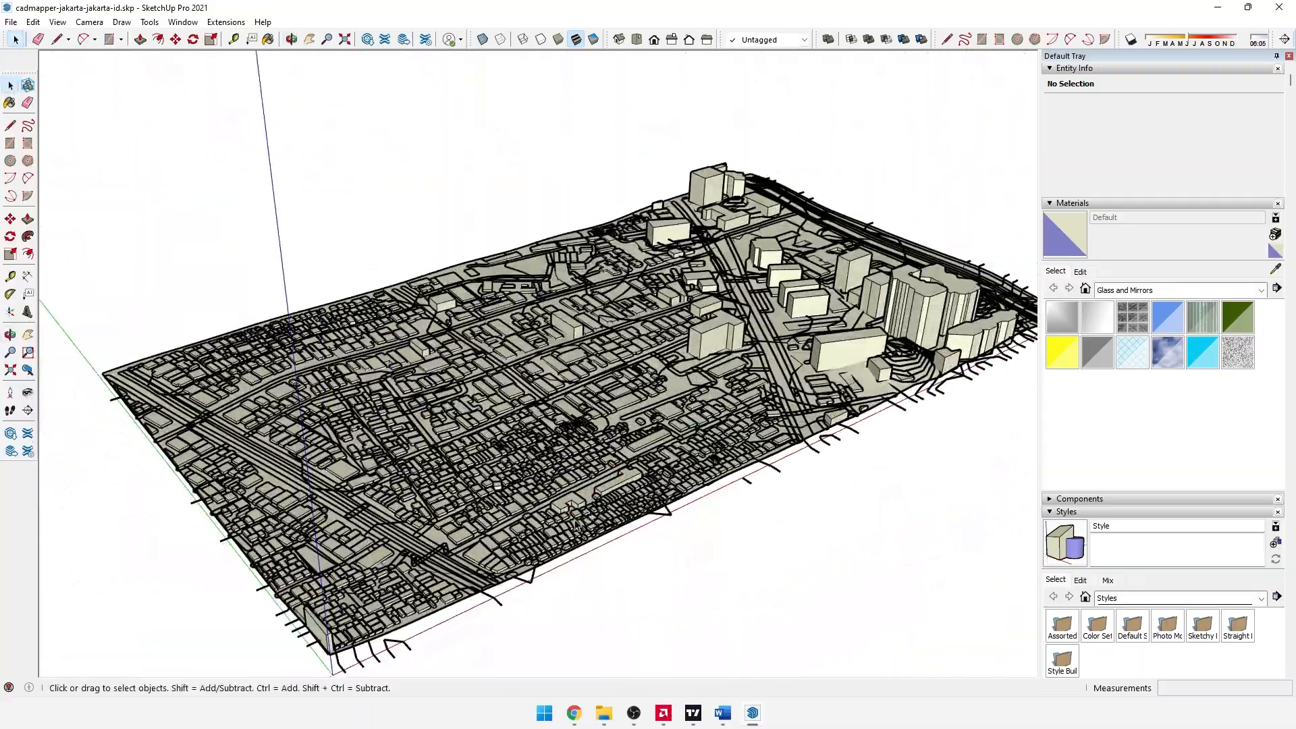
pyautogui.scroll(5, 601, 473)
pyautogui.moveTo(600, 472); pyautogui.dragTo(446, 529, button='middle')
pyautogui.scroll(7, 446, 529)
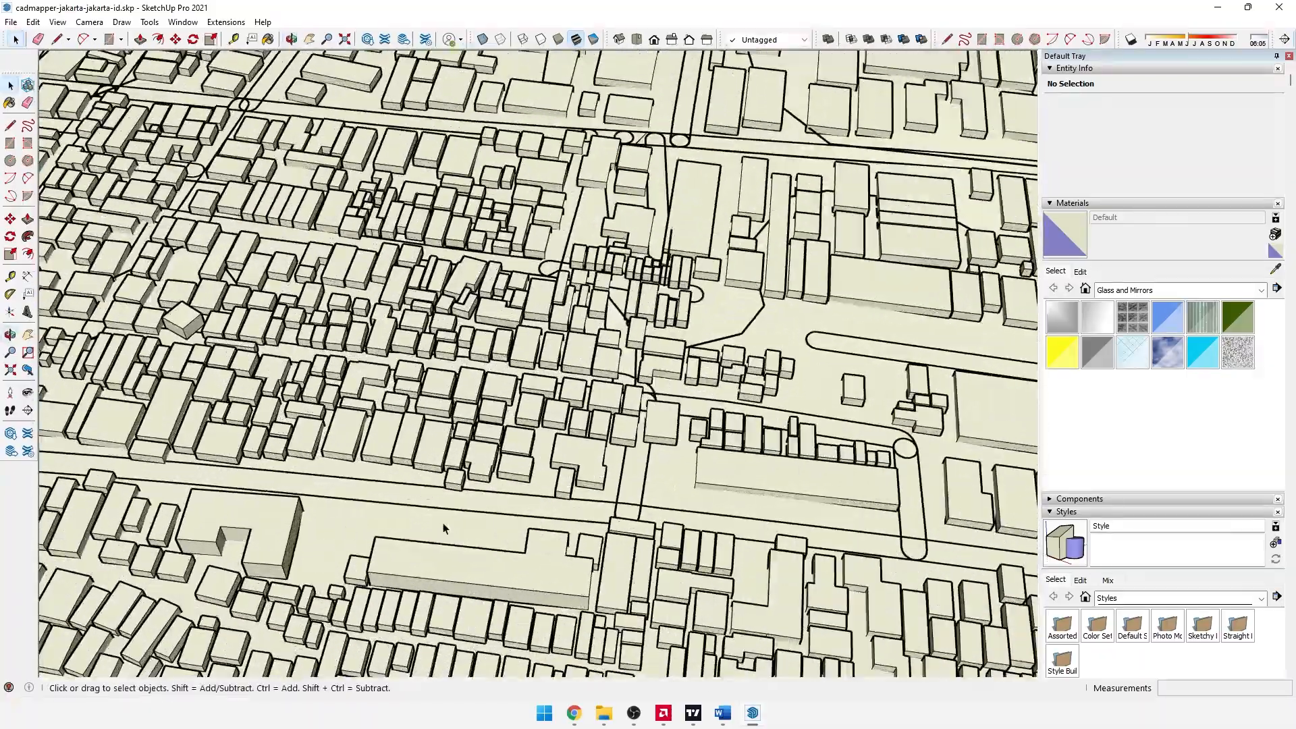
pyautogui.click(476, 377)
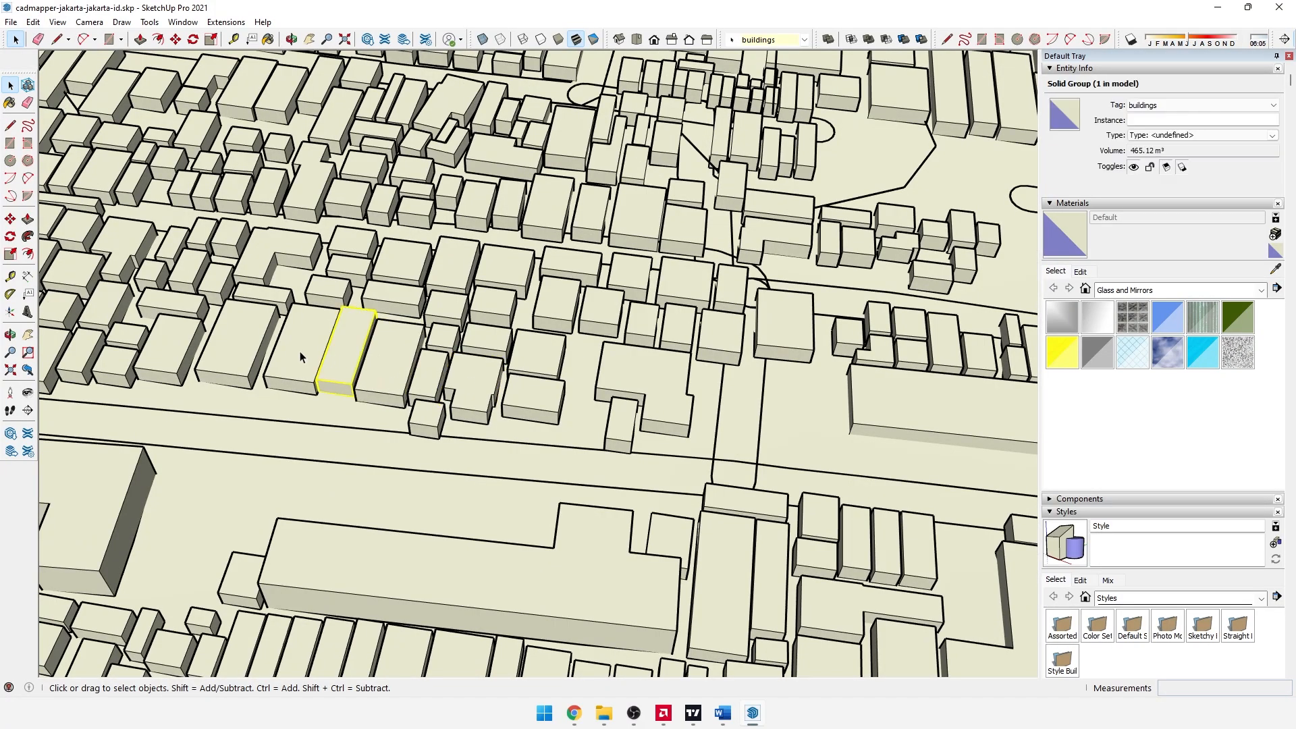
pyautogui.scroll(-5, 288, 279)
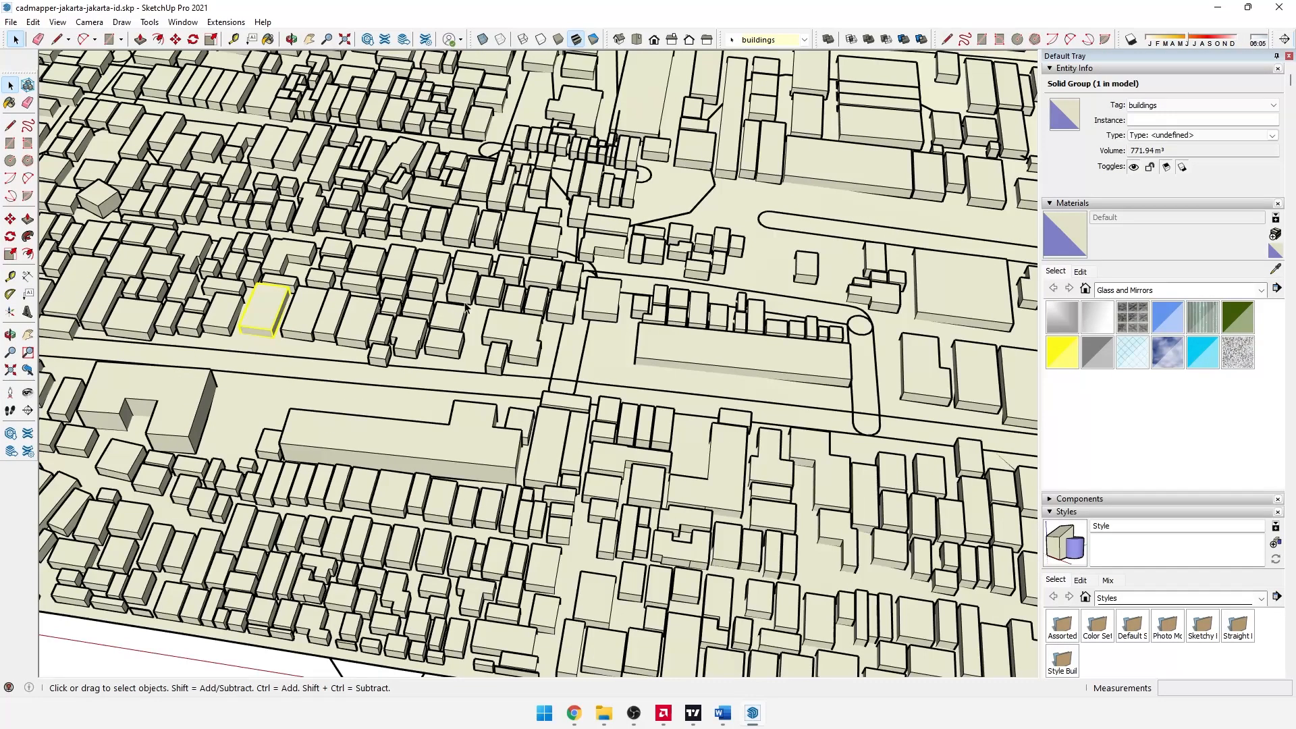
pyautogui.scroll(3, 740, 492)
pyautogui.scroll(4, 472, 482)
pyautogui.click(646, 326)
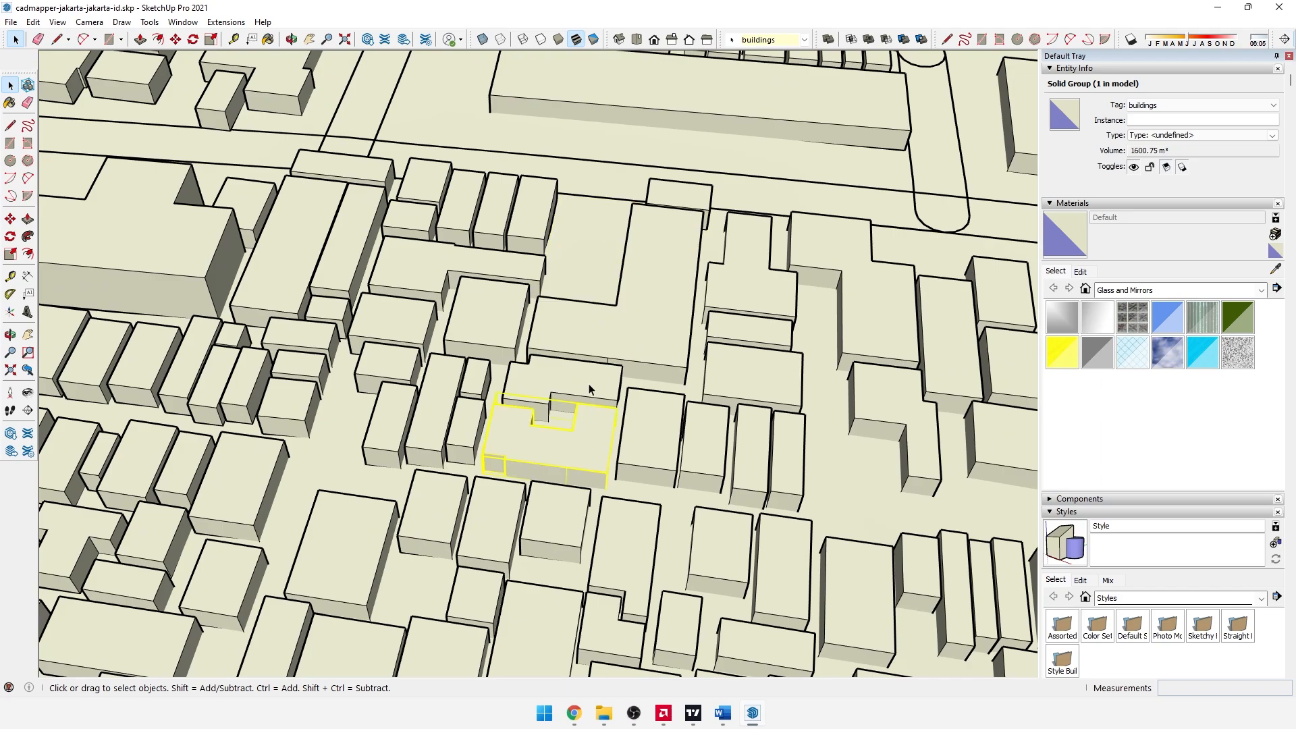
pyautogui.click(485, 341)
pyautogui.scroll(-4, 383, 414)
pyautogui.click(383, 414)
pyautogui.scroll(-10, 383, 415)
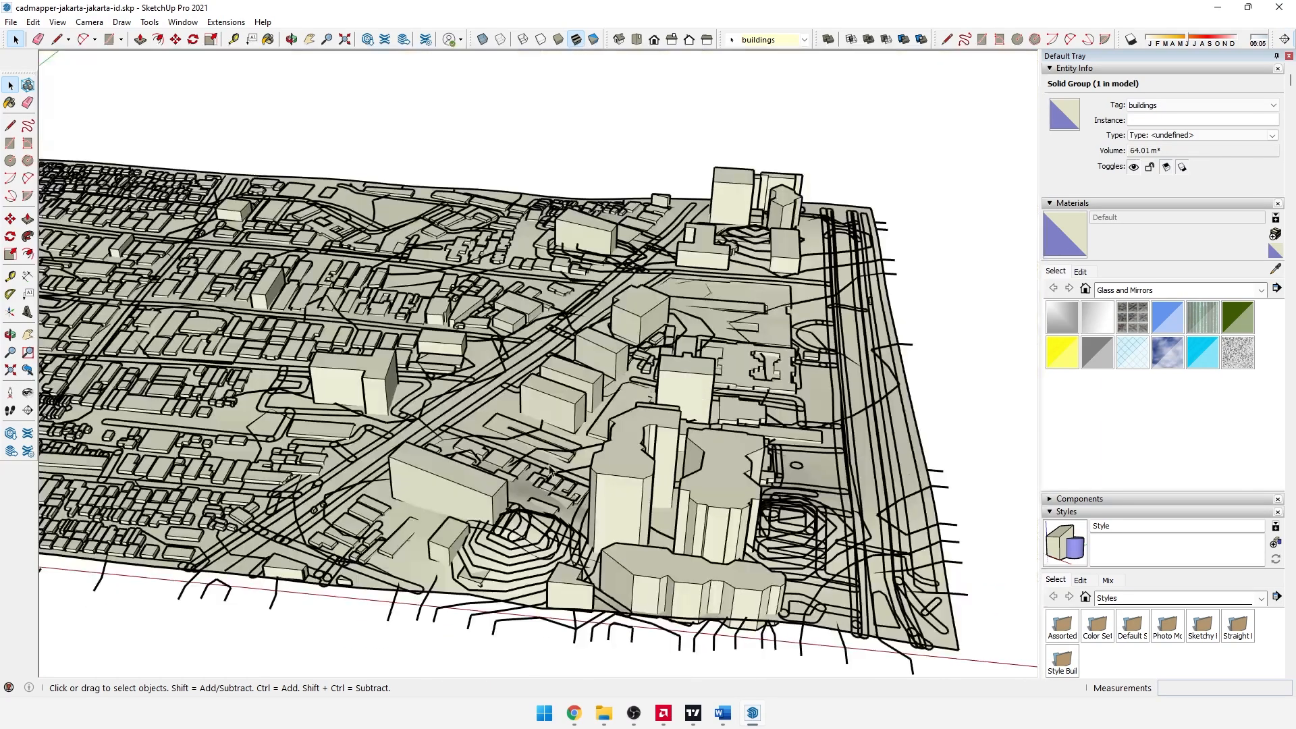
# Step: Review the model's list of tags and examine the high-rises, streets and low building blocks from several sides
pyautogui.click(803, 40)
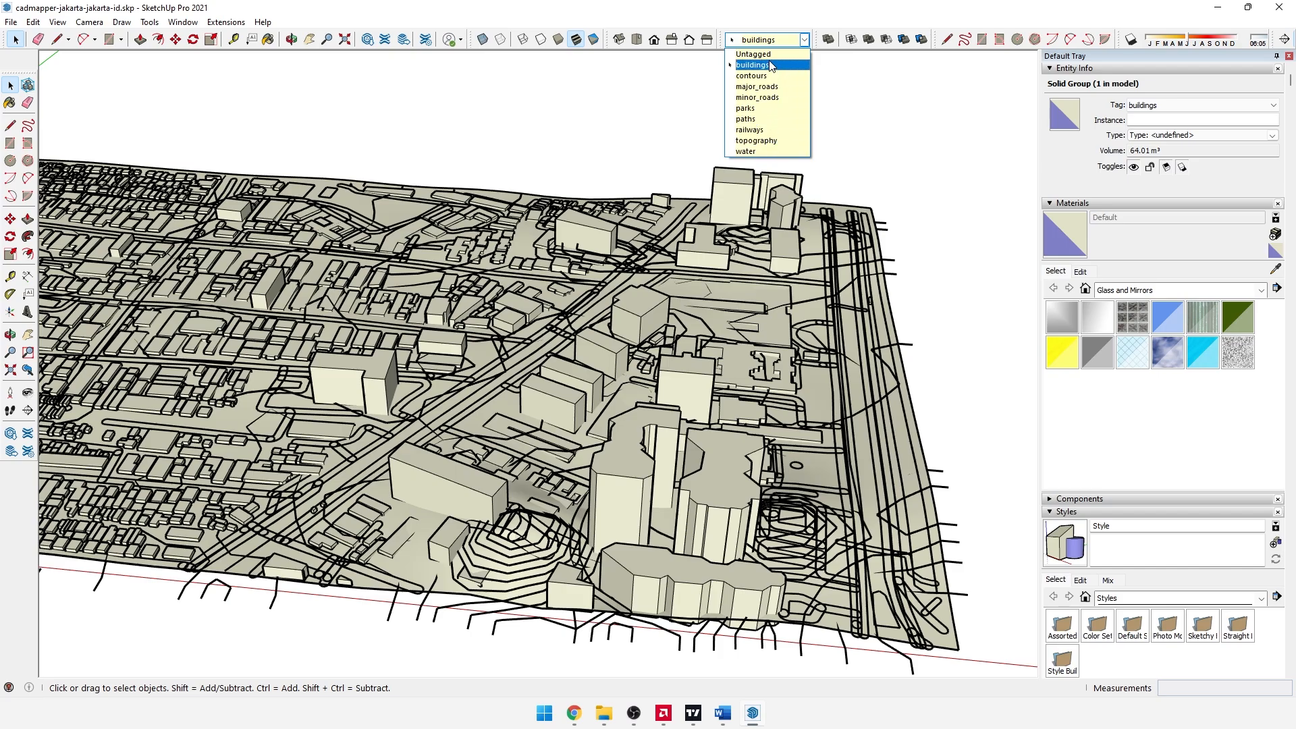
pyautogui.click(553, 141)
pyautogui.moveTo(743, 384); pyautogui.dragTo(297, 385, button='middle')
pyautogui.moveTo(641, 378); pyautogui.dragTo(229, 367, button='middle')
pyautogui.moveTo(540, 324); pyautogui.dragTo(978, 266, button='middle')
pyautogui.scroll(-1, 676, 405)
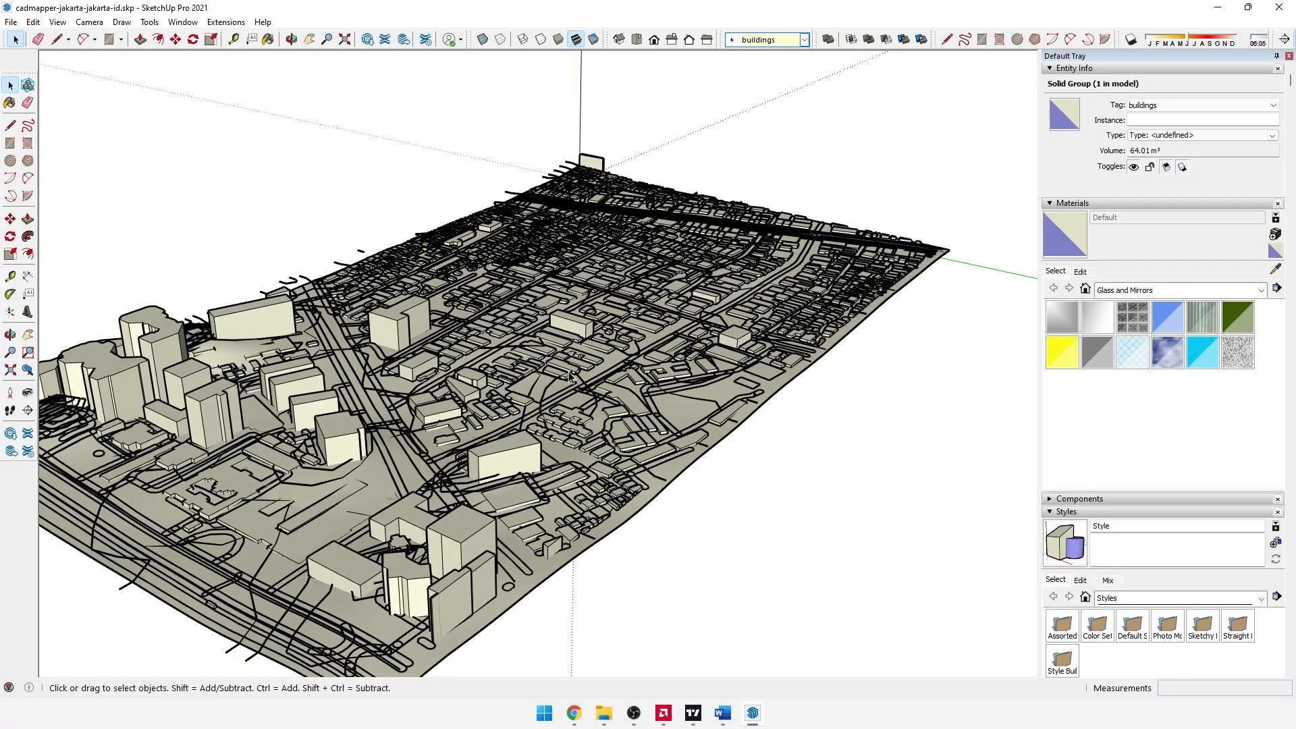
pyautogui.scroll(5, 218, 523)
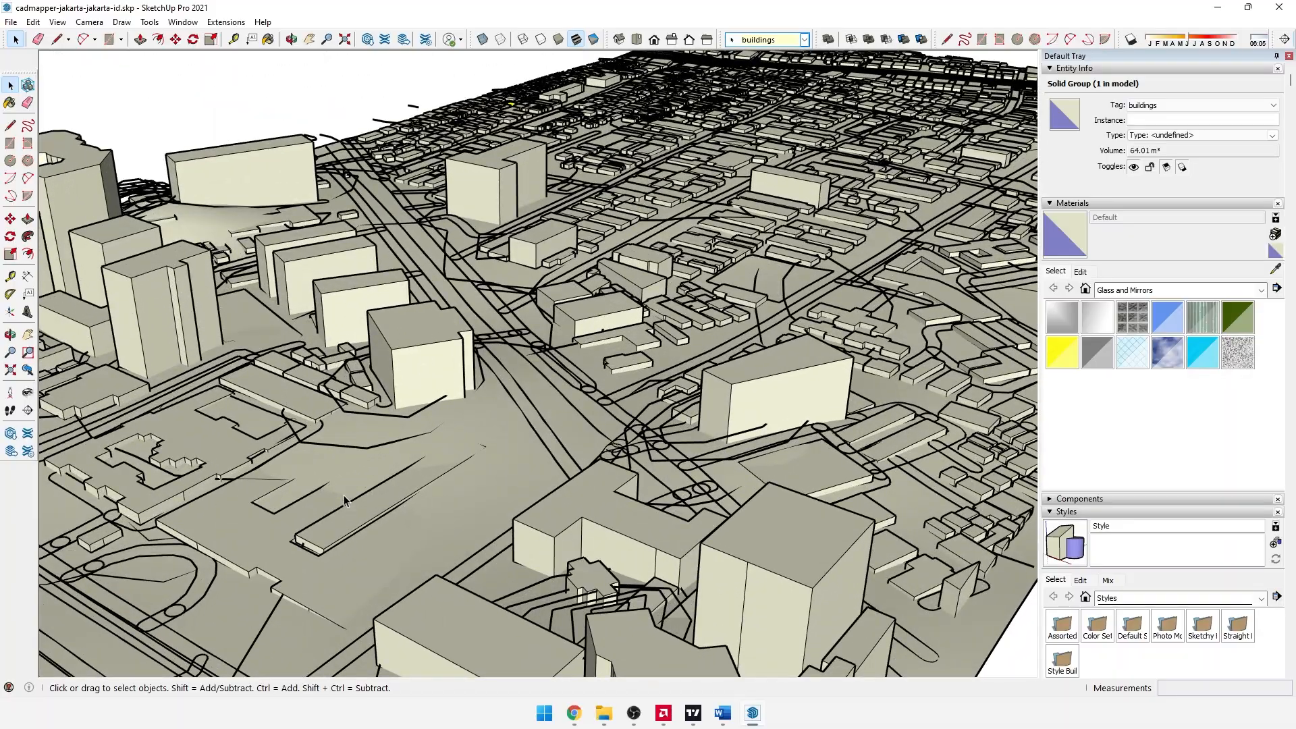
pyautogui.moveTo(632, 380); pyautogui.dragTo(473, 348, button='middle')
pyautogui.scroll(-3, 513, 405)
pyautogui.scroll(3, 466, 432)
pyautogui.scroll(-2, 493, 391)
pyautogui.moveTo(491, 412); pyautogui.dragTo(497, 385, button='middle')
pyautogui.scroll(4, 598, 539)
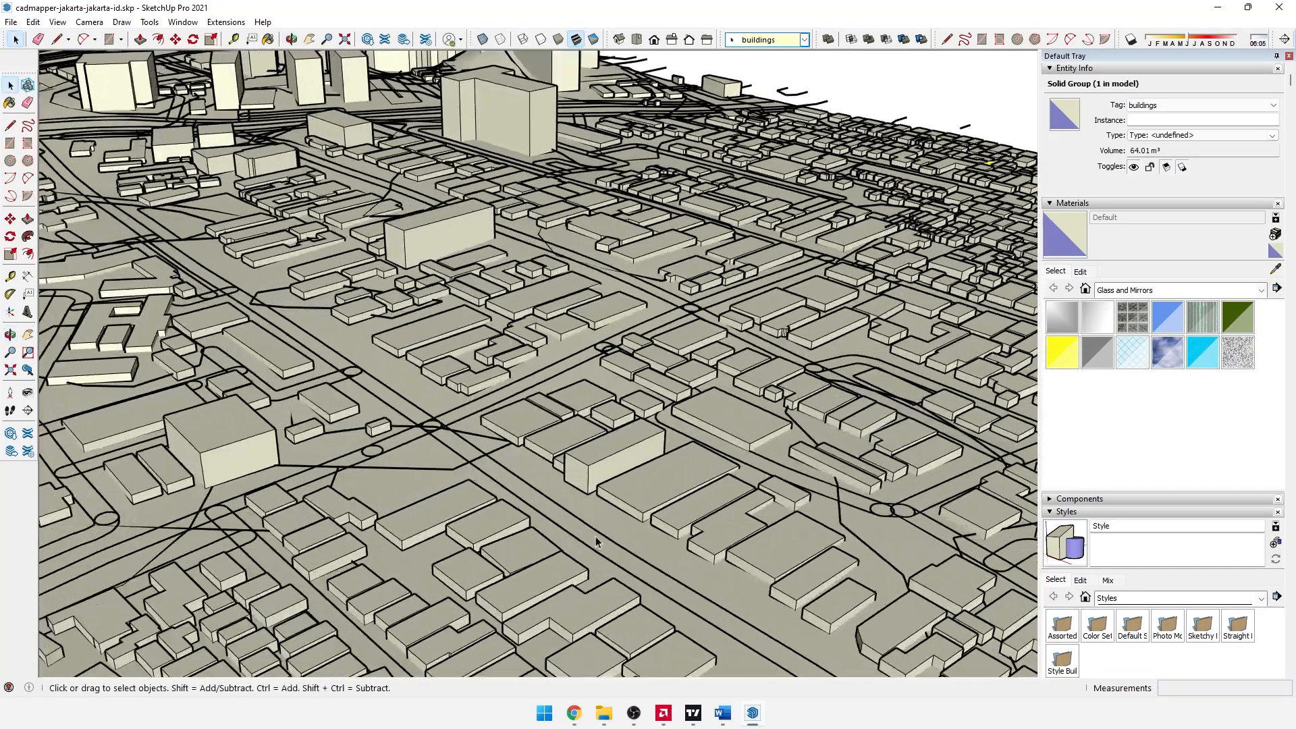
pyautogui.moveTo(597, 533); pyautogui.dragTo(462, 518, button='middle')
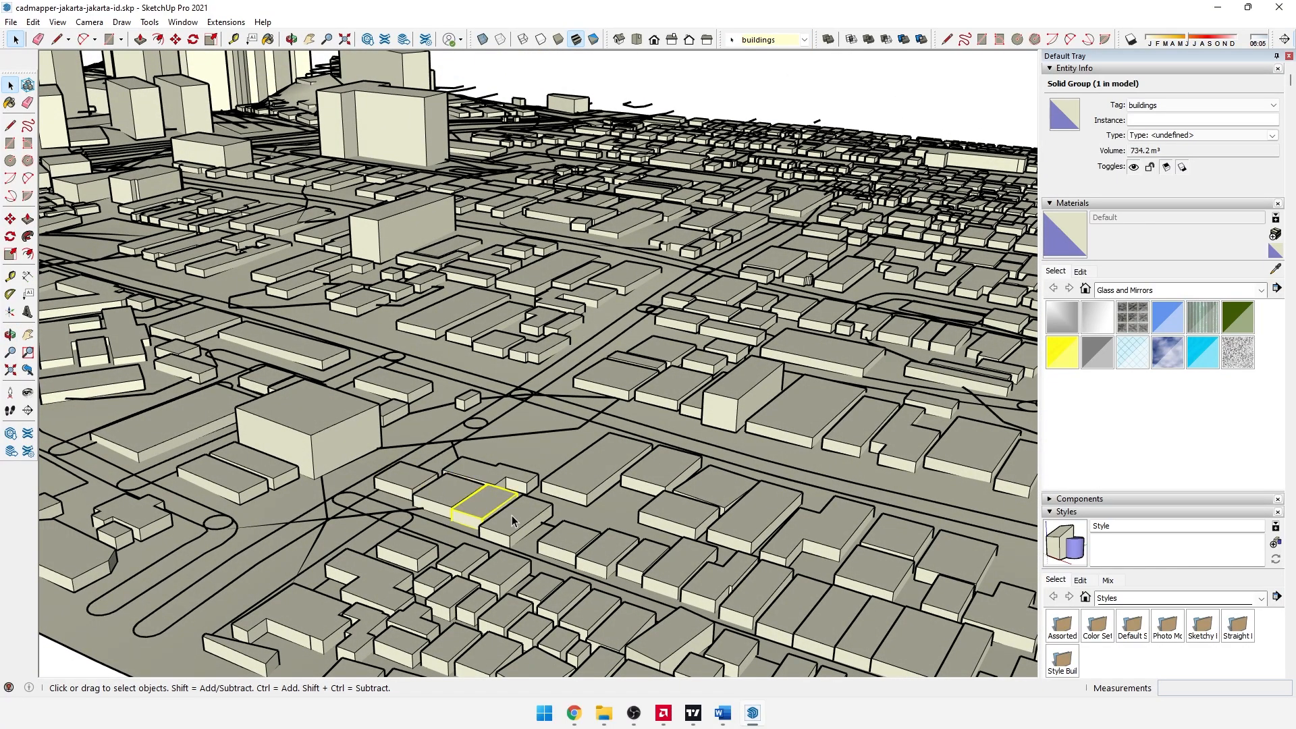
pyautogui.scroll(-2, 511, 526)
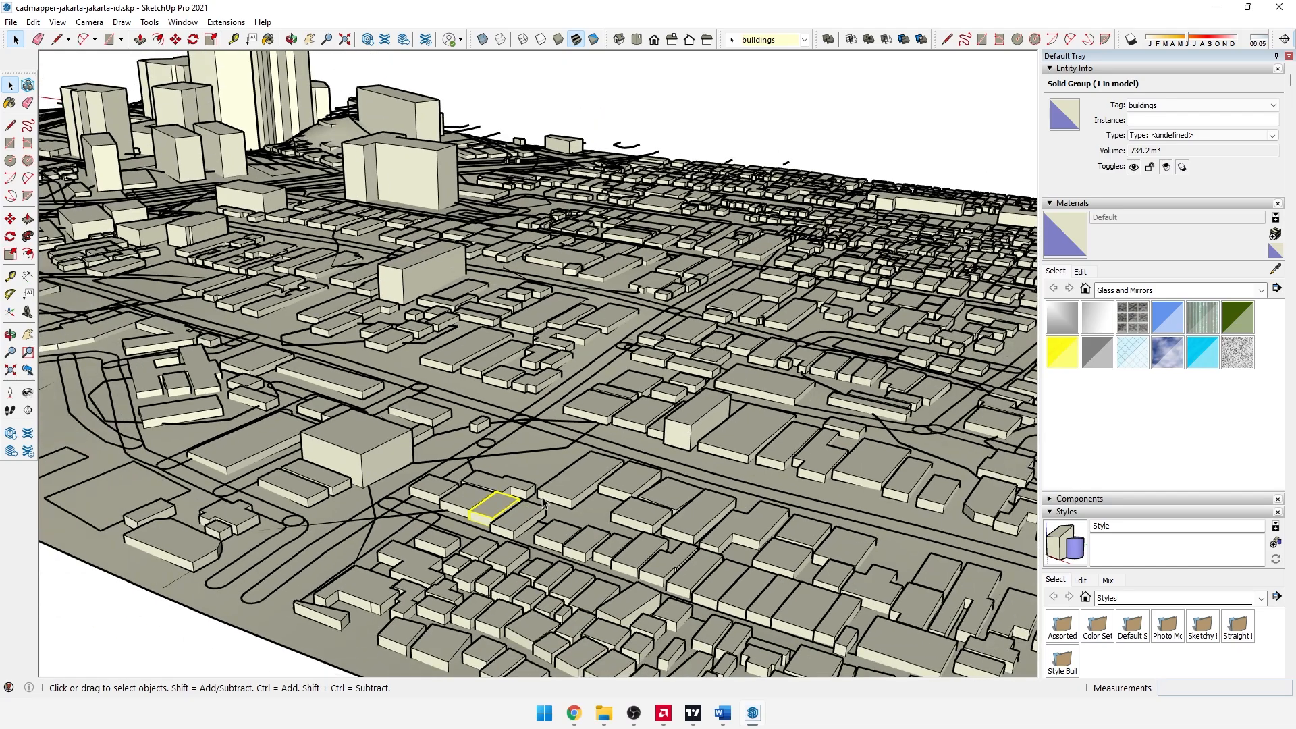
pyautogui.moveTo(511, 519); pyautogui.dragTo(476, 496, button='middle')
# Step: Inspect the minor_roads groups at a street intersection, open the long road group to check its mesh surface, and leave the group
pyautogui.scroll(10, 477, 496)
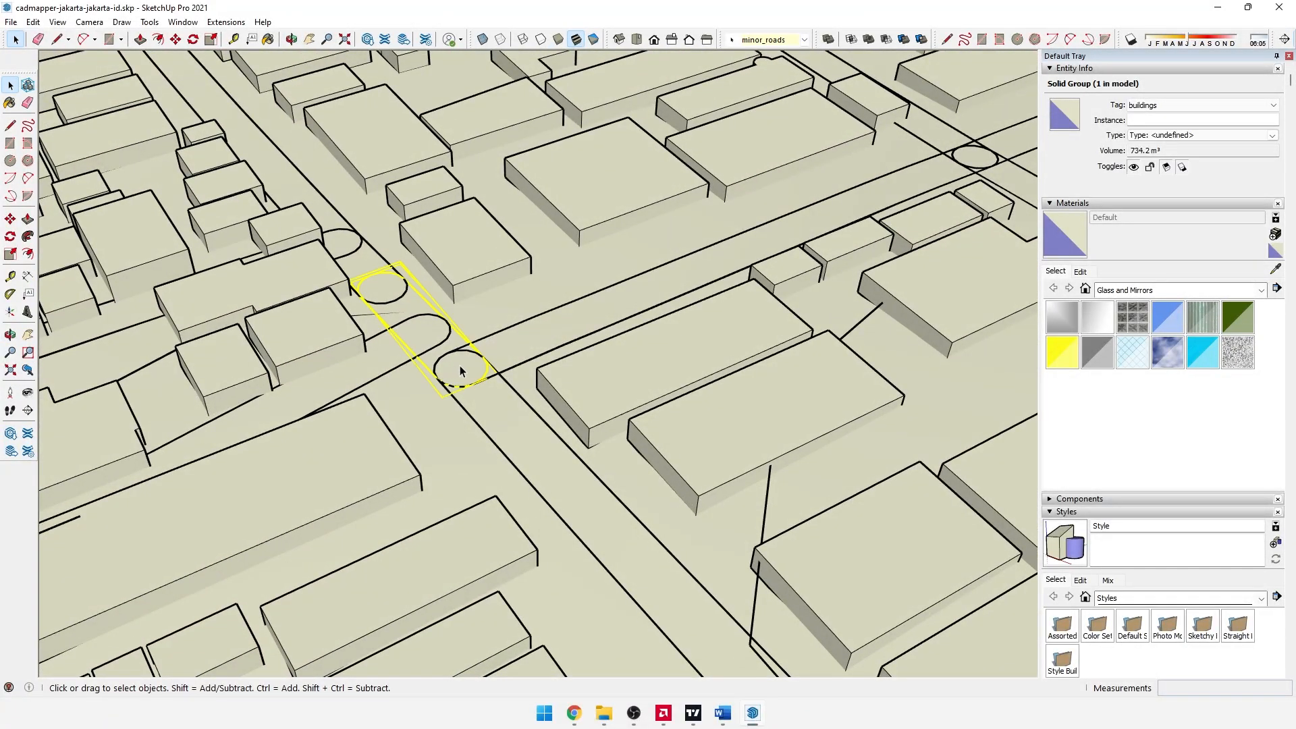
pyautogui.click(415, 341)
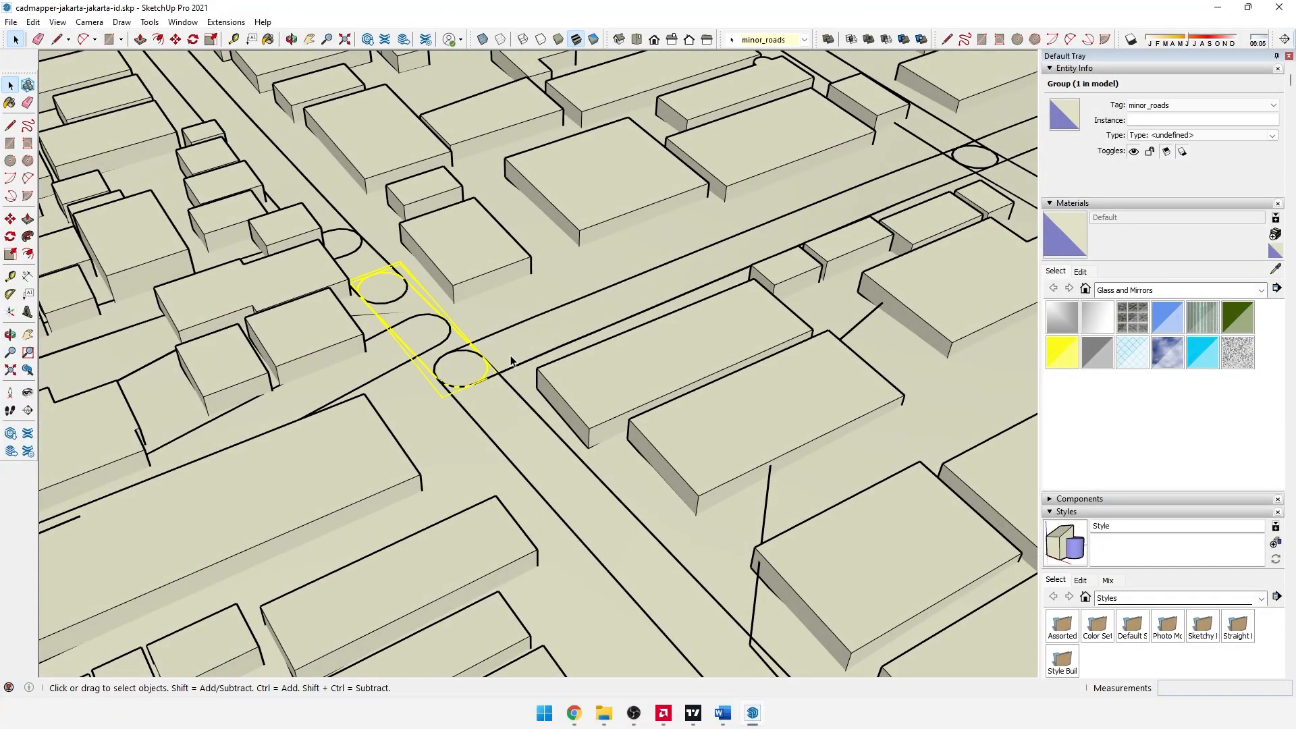
pyautogui.click(358, 277)
pyautogui.scroll(-2, 358, 278)
pyautogui.moveTo(361, 280); pyautogui.dragTo(666, 417, button='middle')
pyautogui.scroll(-3, 658, 409)
pyautogui.scroll(1, 180, 348)
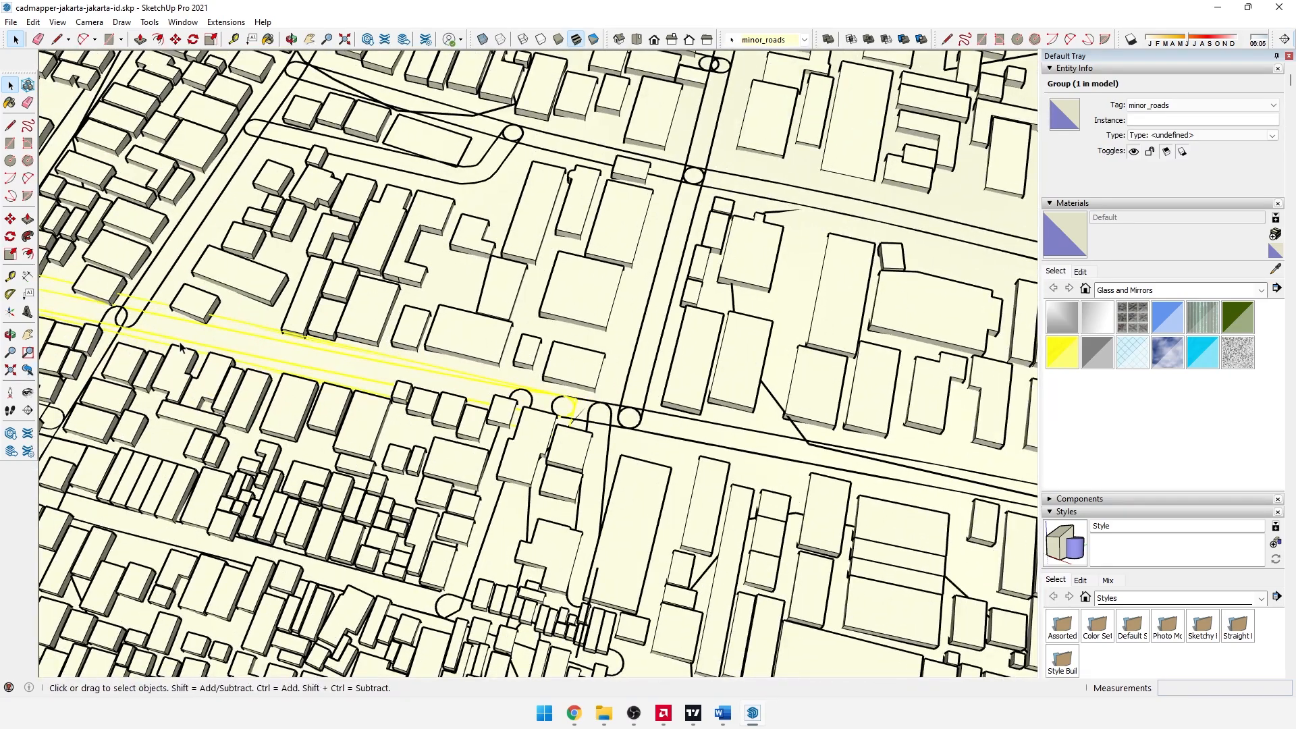
pyautogui.doubleClick(188, 337)
pyautogui.doubleClick(189, 337)
pyautogui.click(193, 331)
pyautogui.scroll(4, 419, 392)
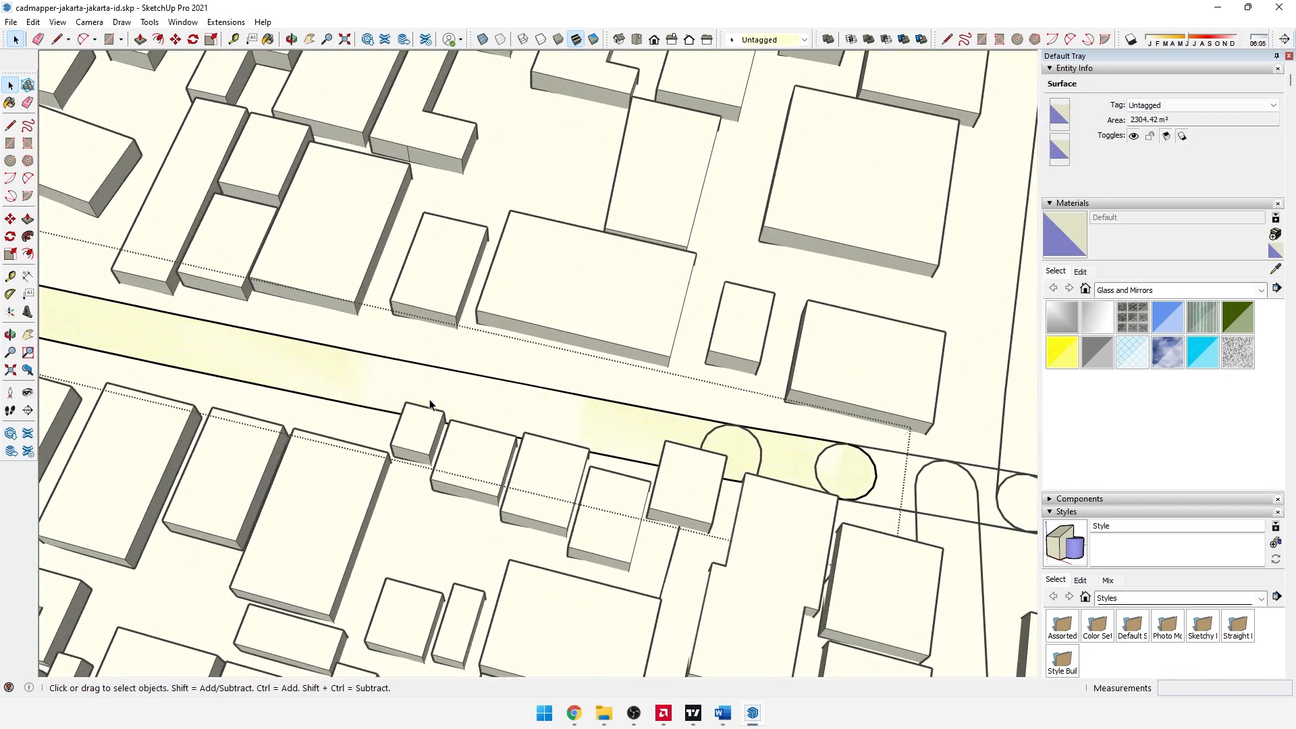
pyautogui.scroll(-10, 429, 403)
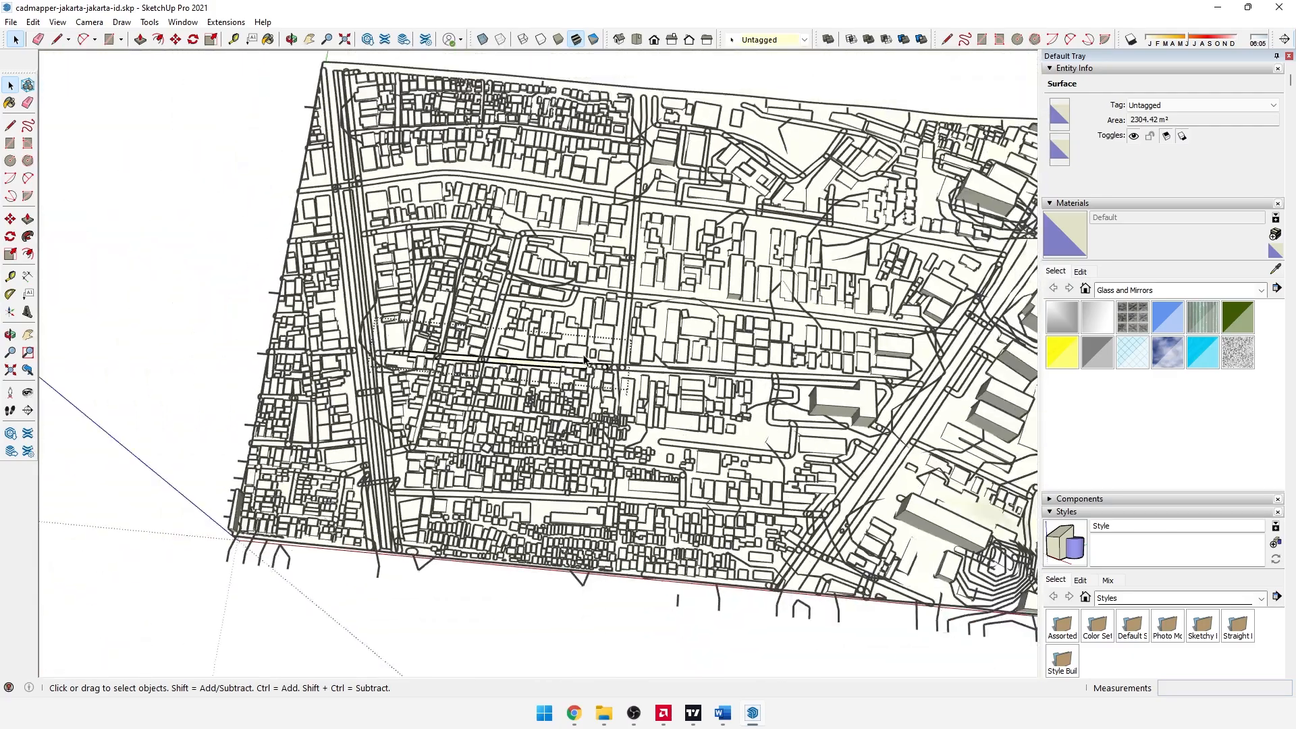
pyautogui.moveTo(584, 359); pyautogui.dragTo(304, 614, button='middle')
pyautogui.click(188, 621)
# Step: Toggle the topography tag off and on, and hide the water and paths tags
pyautogui.moveTo(188, 622); pyautogui.dragTo(429, 509, button='middle')
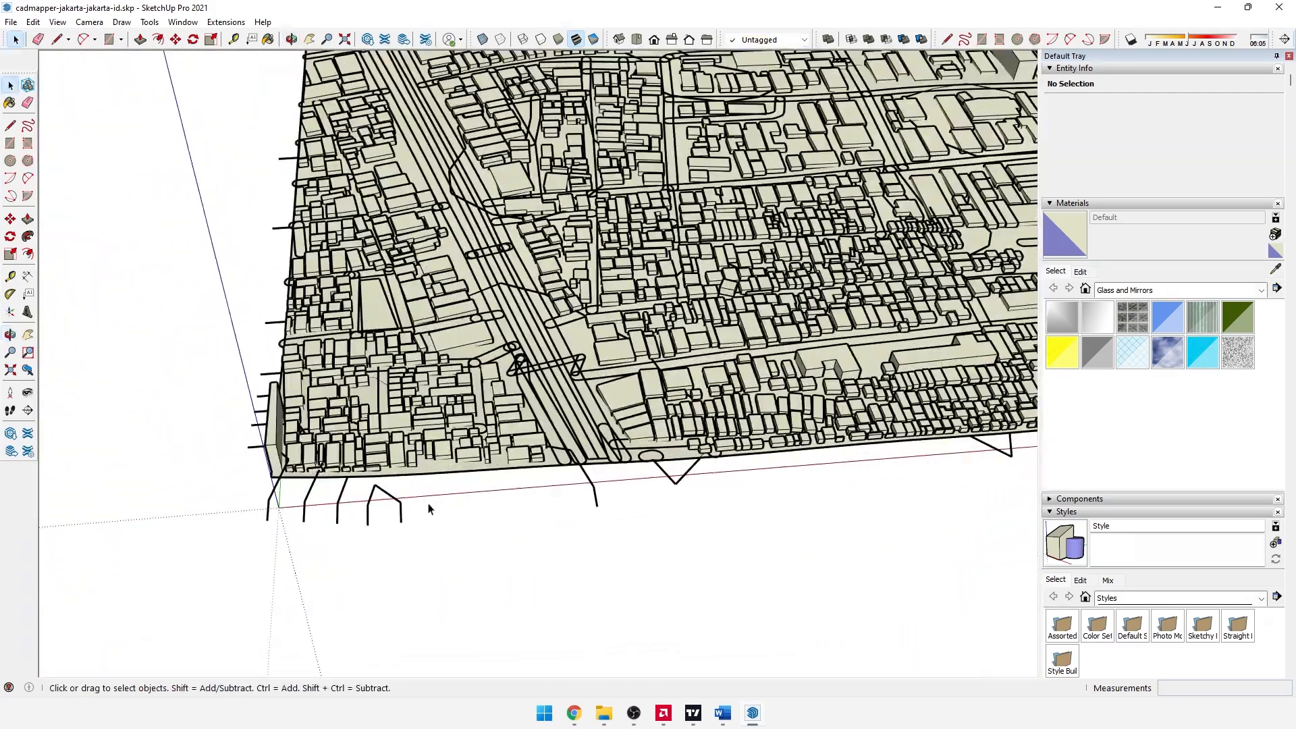
pyautogui.moveTo(429, 509); pyautogui.dragTo(95, 558)
pyautogui.moveTo(710, 470); pyautogui.dragTo(546, 535)
pyautogui.moveTo(642, 519); pyautogui.dragTo(168, 584, button='middle')
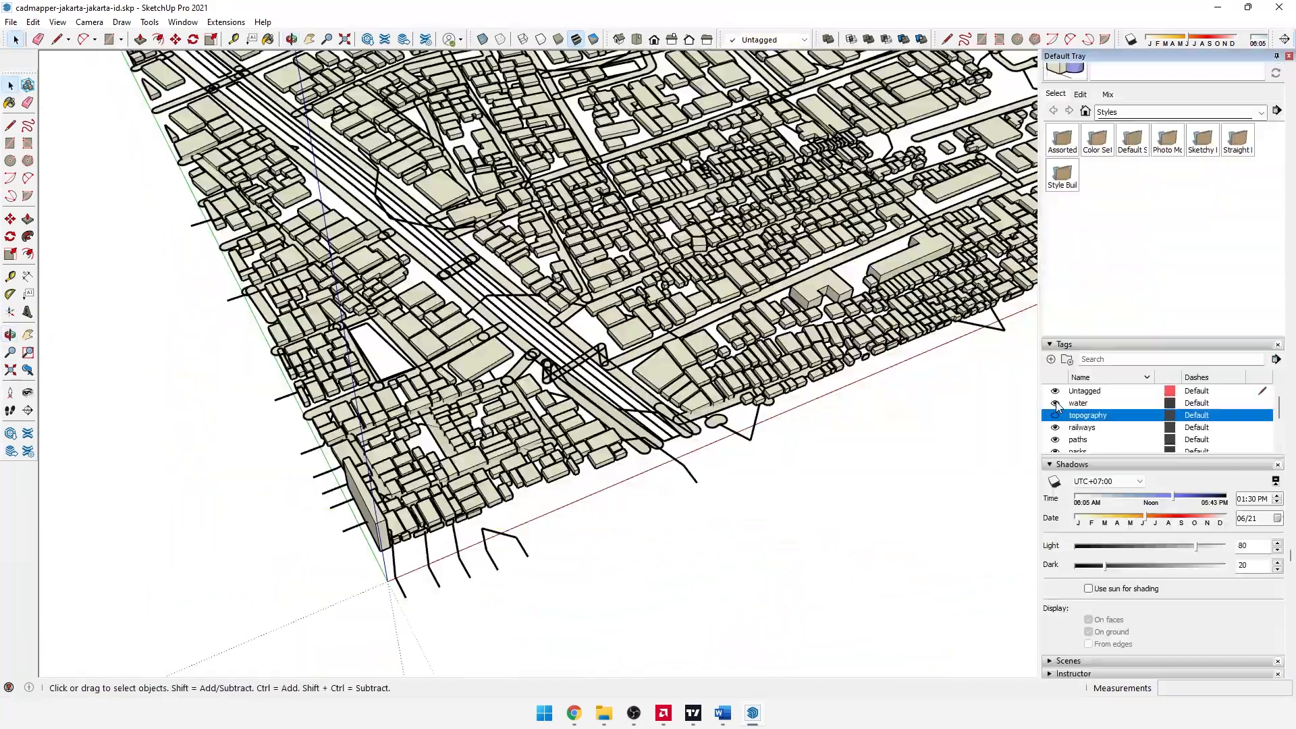
pyautogui.click(1057, 405)
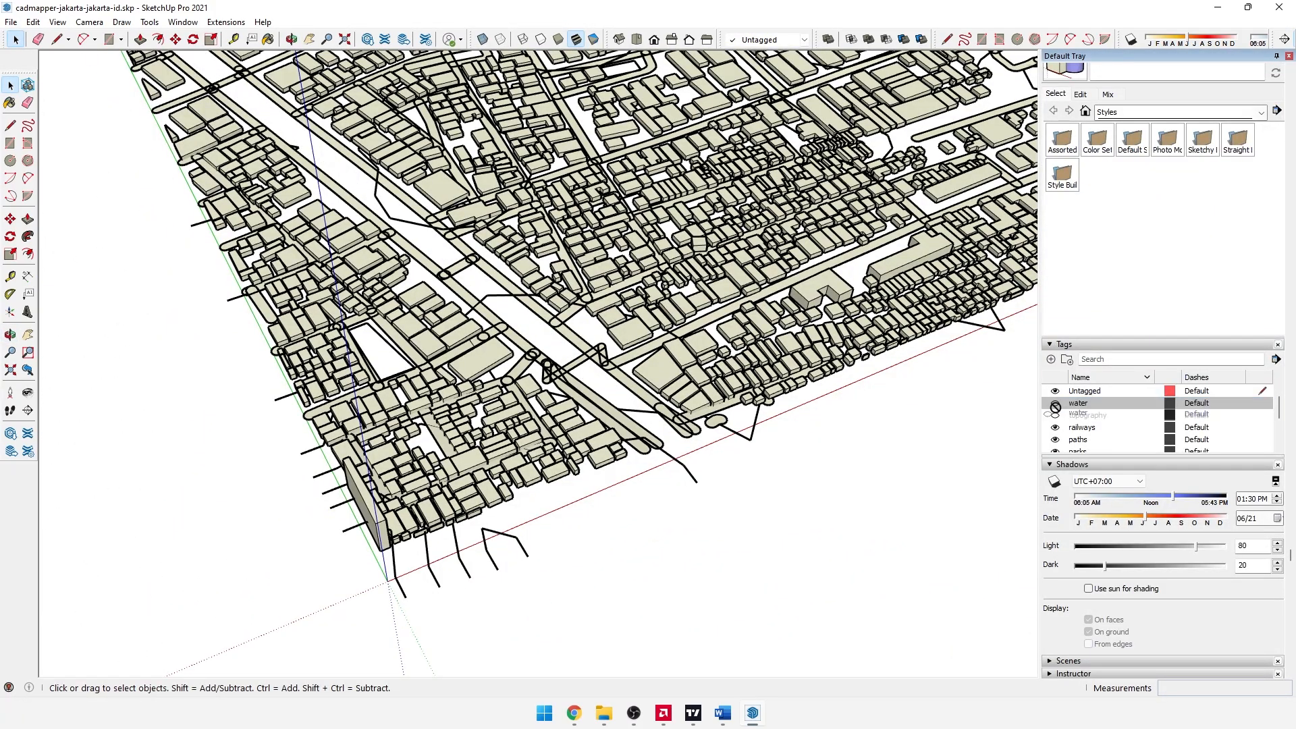
pyautogui.click(1055, 415)
pyautogui.click(1054, 439)
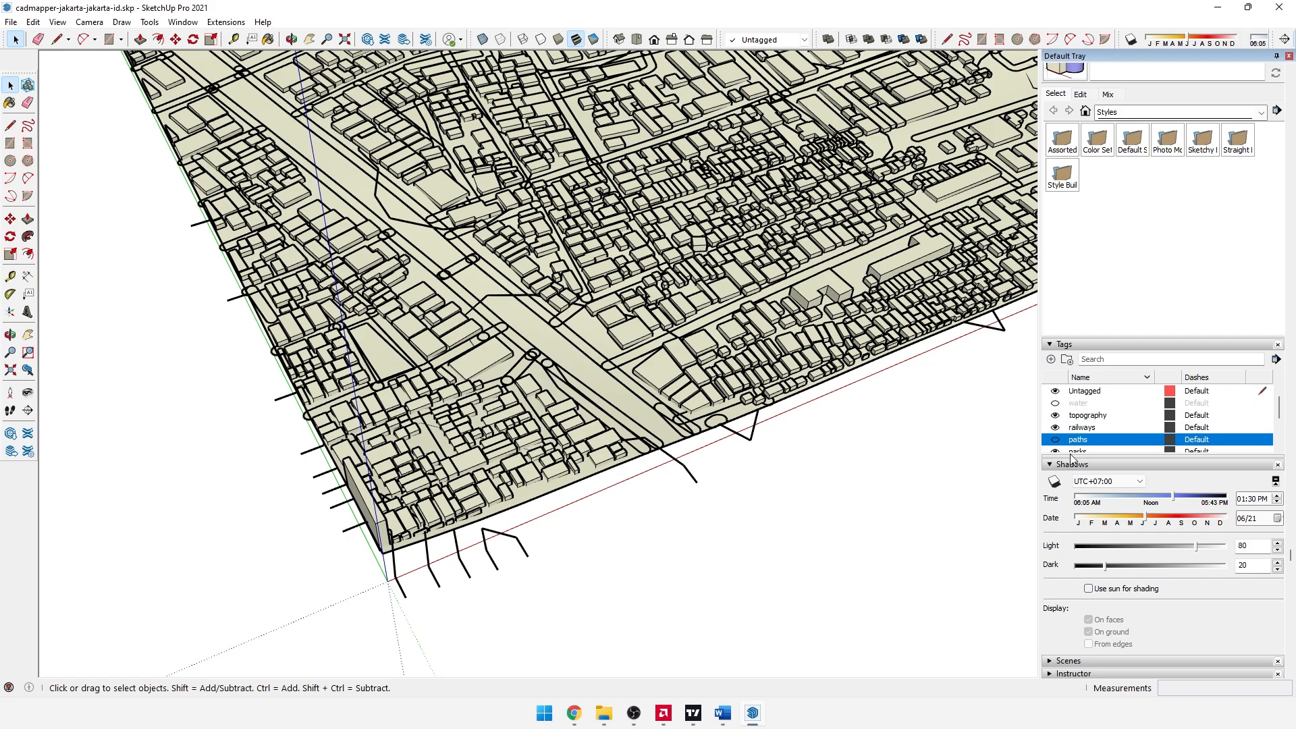
# Step: Hide the minor_roads, major_roads and contours tags, toggle the buildings tag off and on, and show the water tag again
pyautogui.moveTo(1037, 615); pyautogui.dragTo(1037, 616)
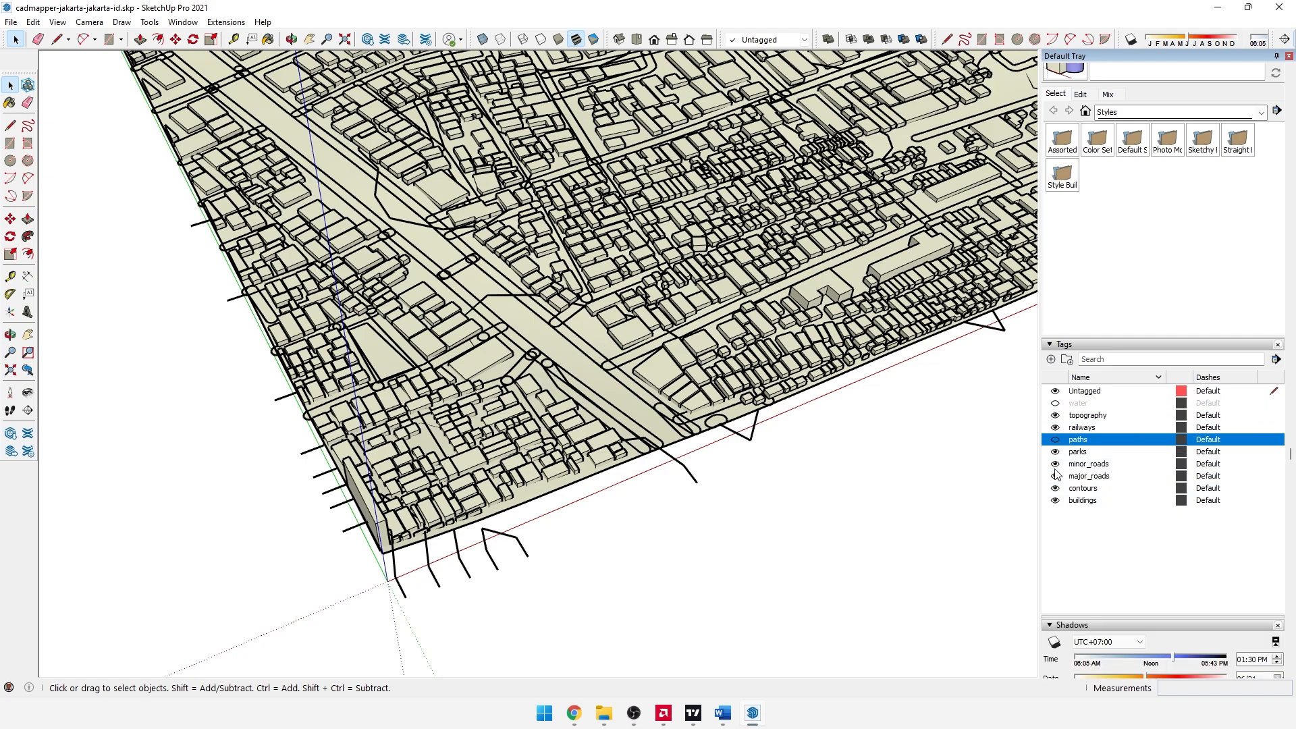
pyautogui.click(1055, 463)
pyautogui.click(1055, 476)
pyautogui.click(1055, 487)
pyautogui.click(1055, 500)
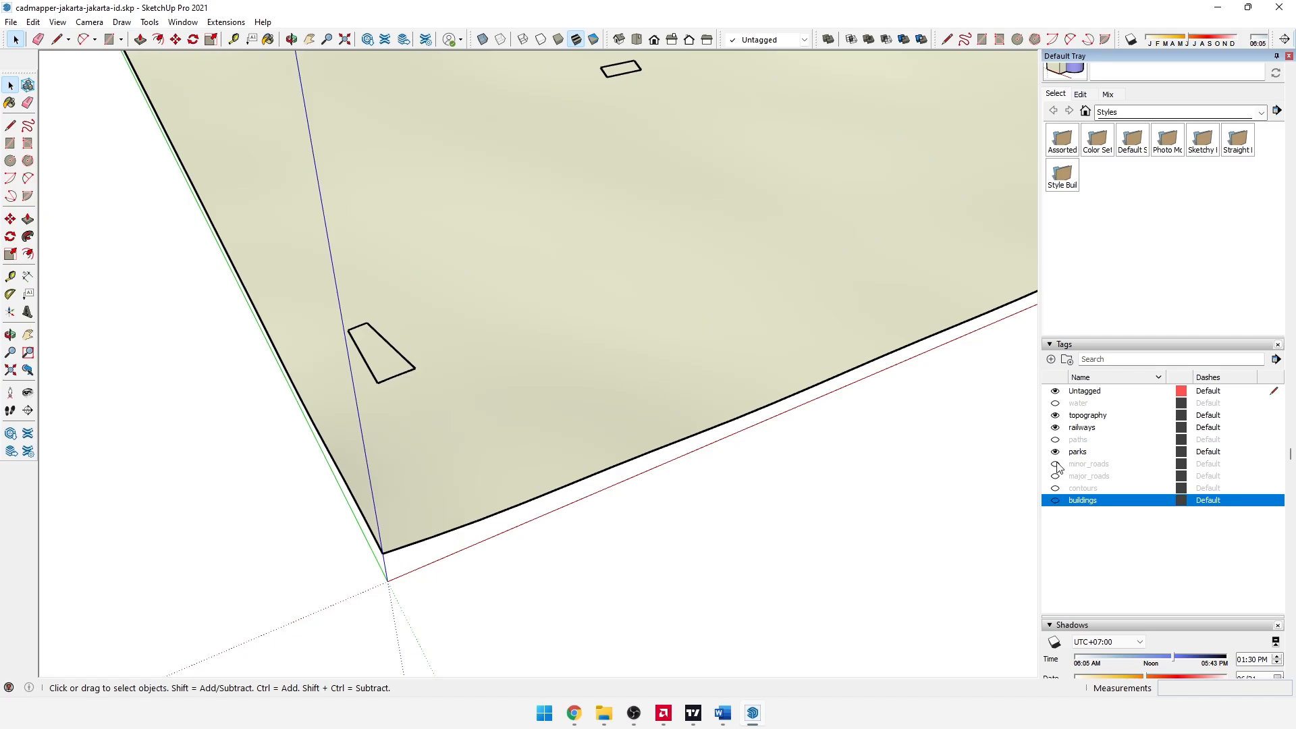
pyautogui.click(1055, 500)
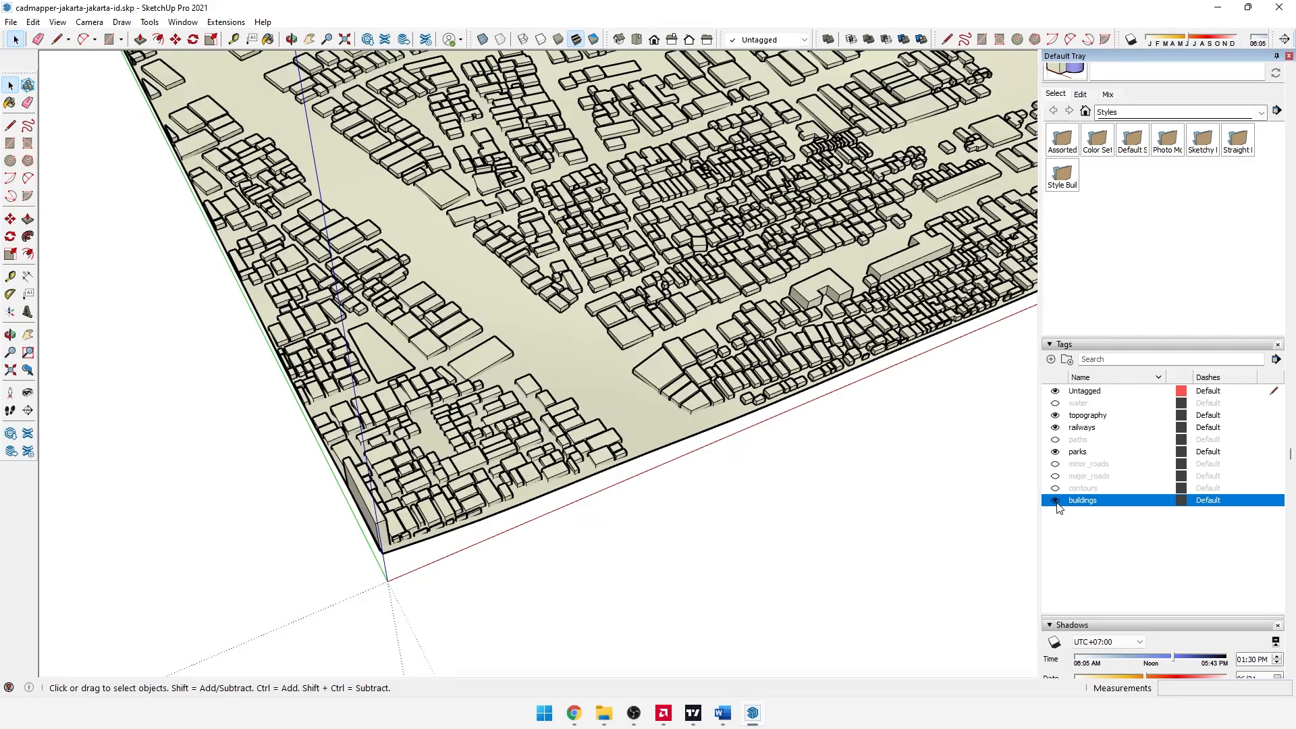
pyautogui.click(1055, 404)
# Step: Examine the decluttered city model's buildings, terrain and water from all sides
pyautogui.moveTo(587, 411); pyautogui.dragTo(234, 369, button='middle')
pyautogui.moveTo(648, 385); pyautogui.dragTo(432, 330, button='middle')
pyautogui.moveTo(641, 432)
pyautogui.mouseDown(button='middle')
pyautogui.moveTo(923, 494)
pyautogui.moveTo(836, 209)
pyautogui.mouseUp(button='middle')
pyautogui.moveTo(532, 341); pyautogui.dragTo(925, 472, button='middle')
pyautogui.moveTo(648, 466); pyautogui.dragTo(805, 519, button='middle')
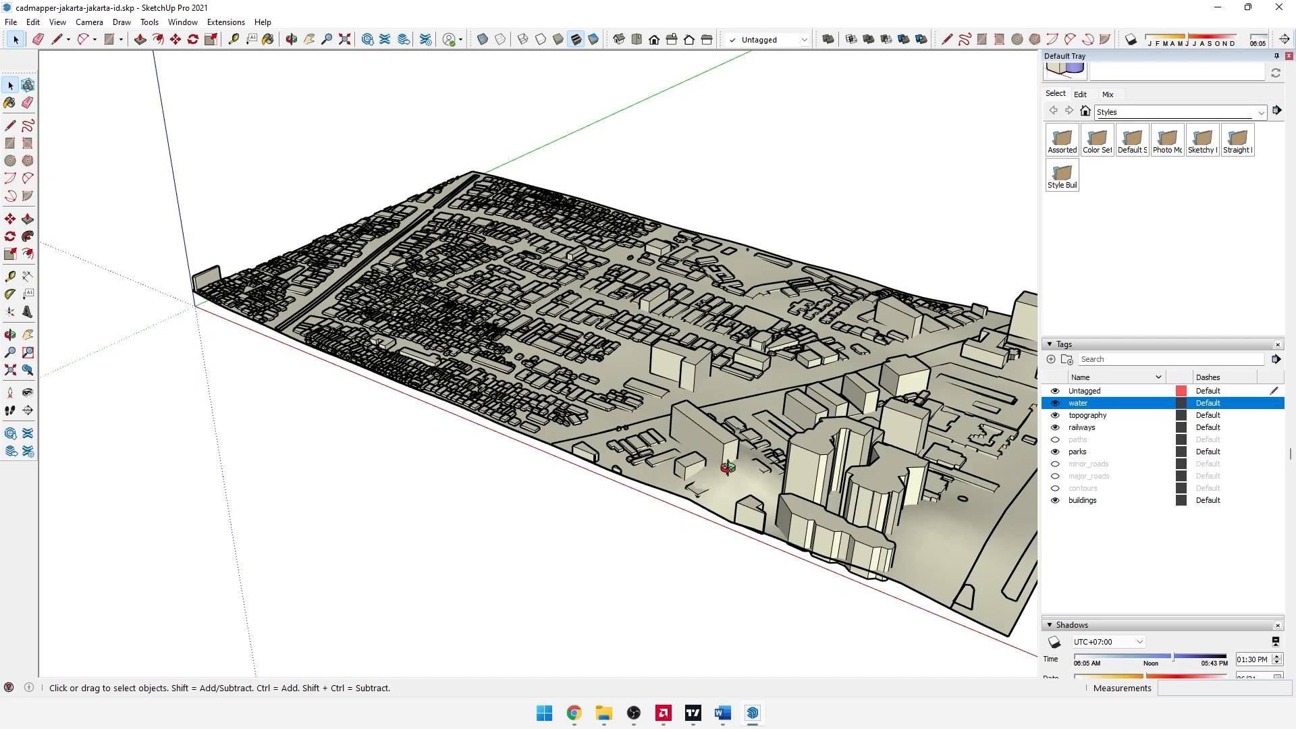
pyautogui.moveTo(727, 467); pyautogui.dragTo(705, 448, button='middle')
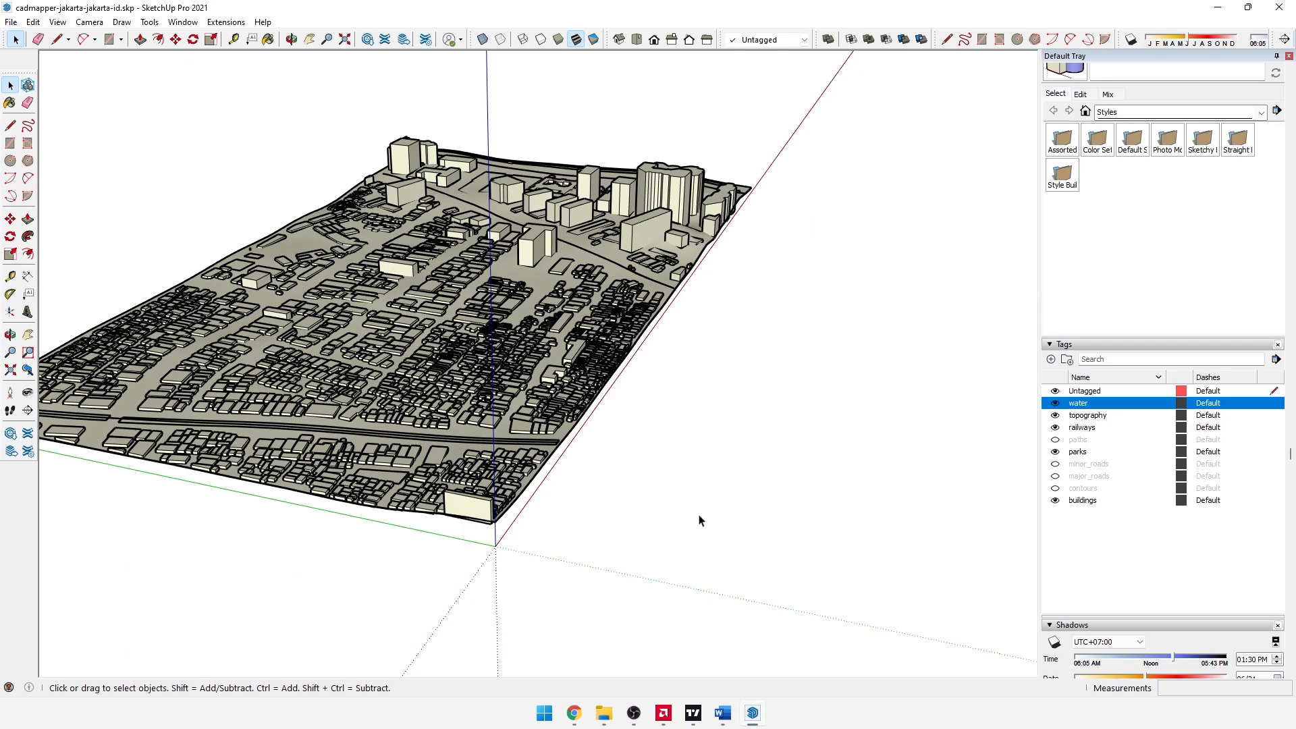
pyautogui.moveTo(699, 520); pyautogui.dragTo(854, 385, button='middle')
pyautogui.scroll(-3, 797, 338)
pyautogui.moveTo(601, 290); pyautogui.dragTo(580, 405, button='middle')
pyautogui.moveTo(432, 337); pyautogui.dragTo(686, 469, button='middle')
pyautogui.moveTo(498, 514); pyautogui.dragTo(801, 431, button='middle')
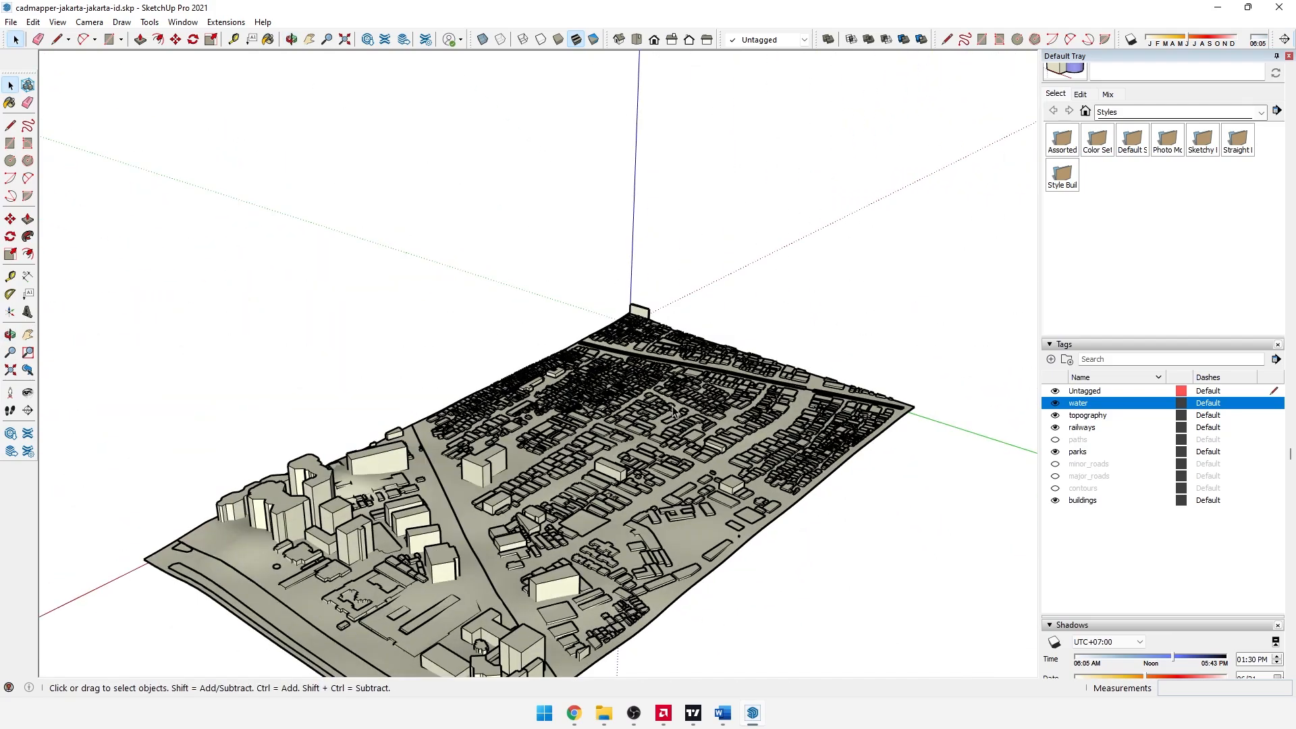
pyautogui.moveTo(673, 410); pyautogui.dragTo(93, 444, button='middle')
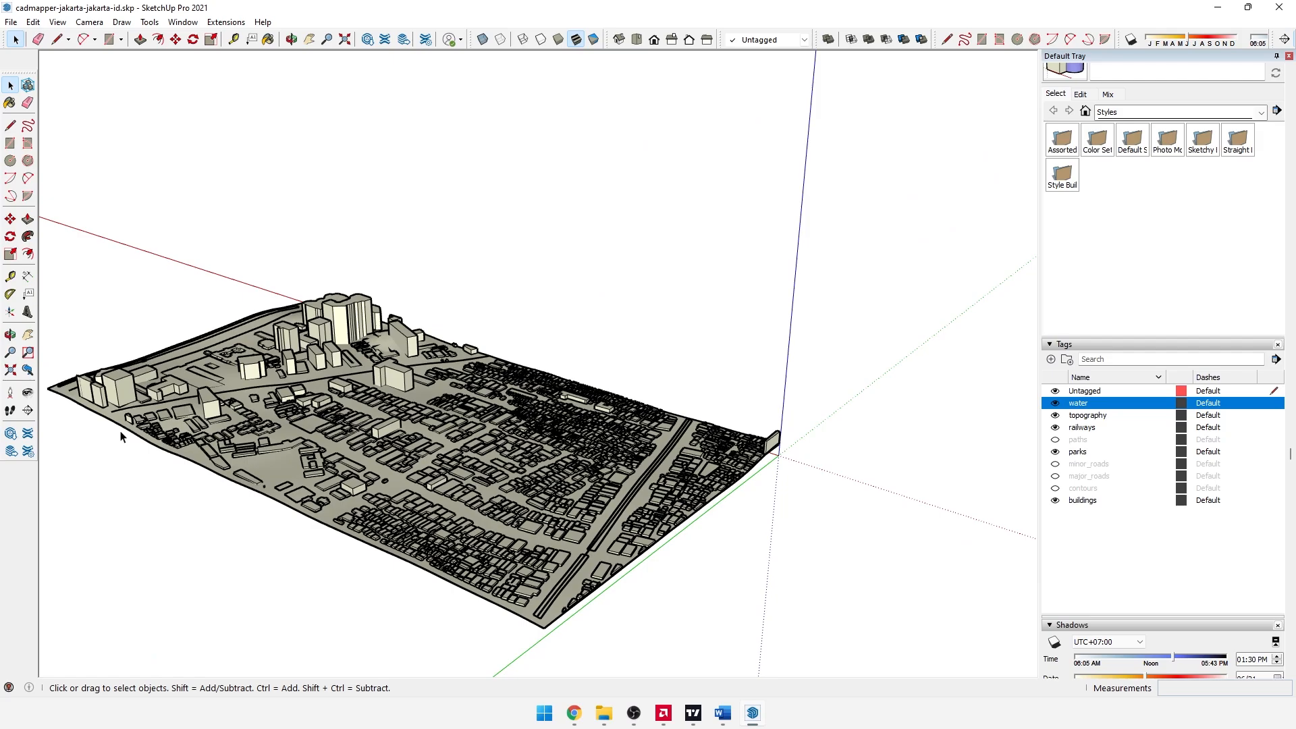
# Step: Inspect the low-rise housing blocks, the high-rise cluster and the bare terrain between them from several angles and distances
pyautogui.moveTo(610, 440); pyautogui.dragTo(409, 456, button='middle')
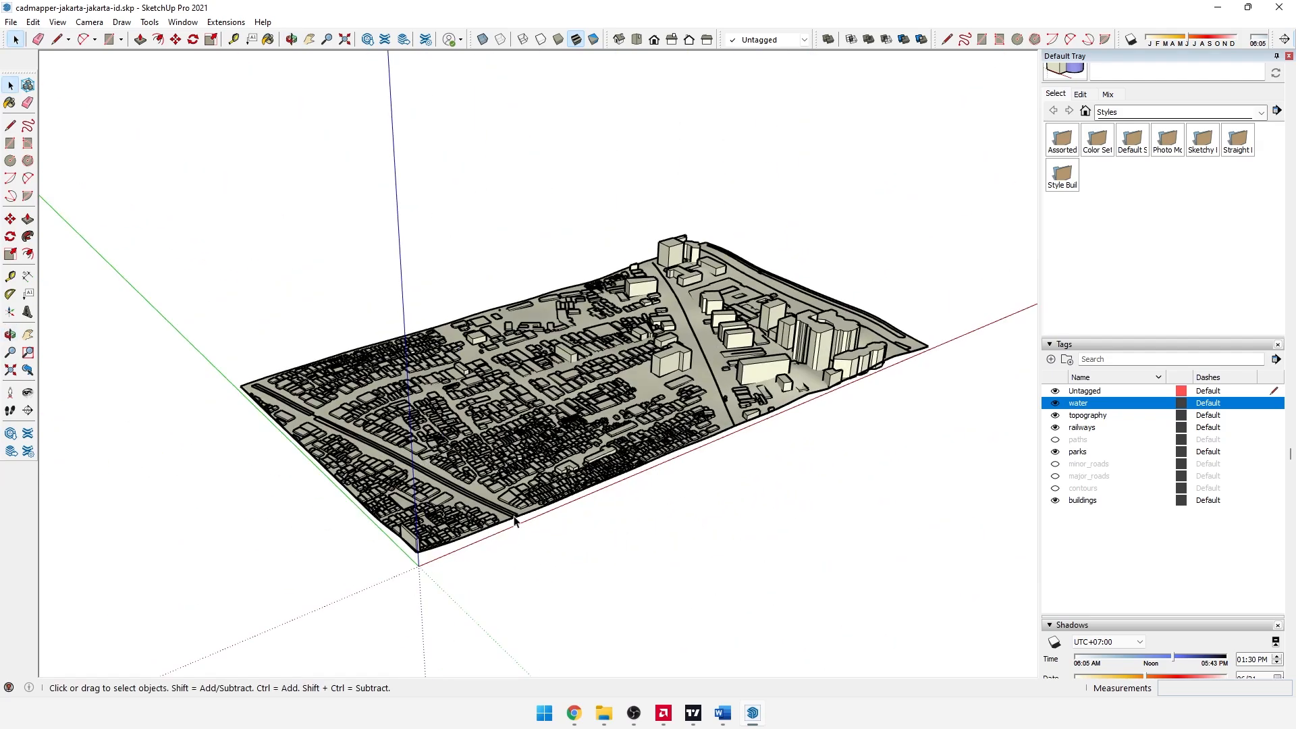
pyautogui.scroll(5, 513, 487)
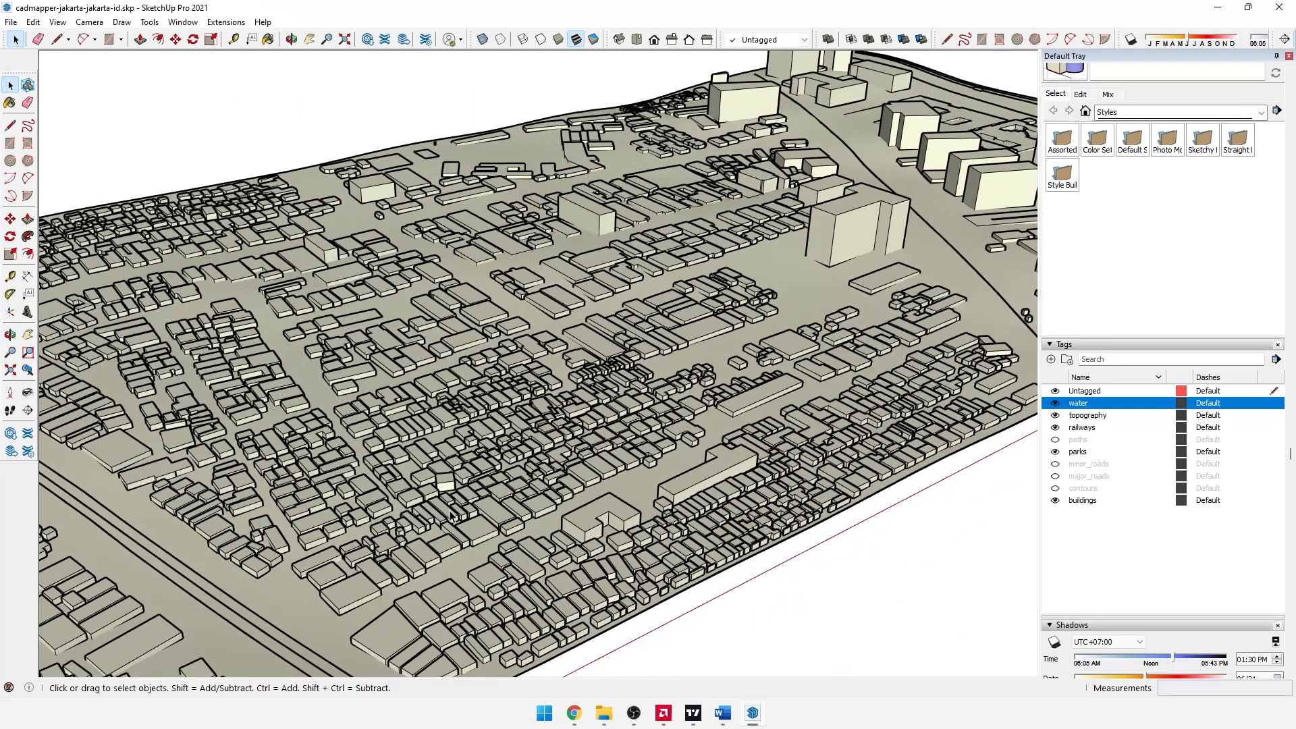
pyautogui.scroll(-4, 437, 475)
pyautogui.moveTo(436, 476); pyautogui.dragTo(290, 472, button='middle')
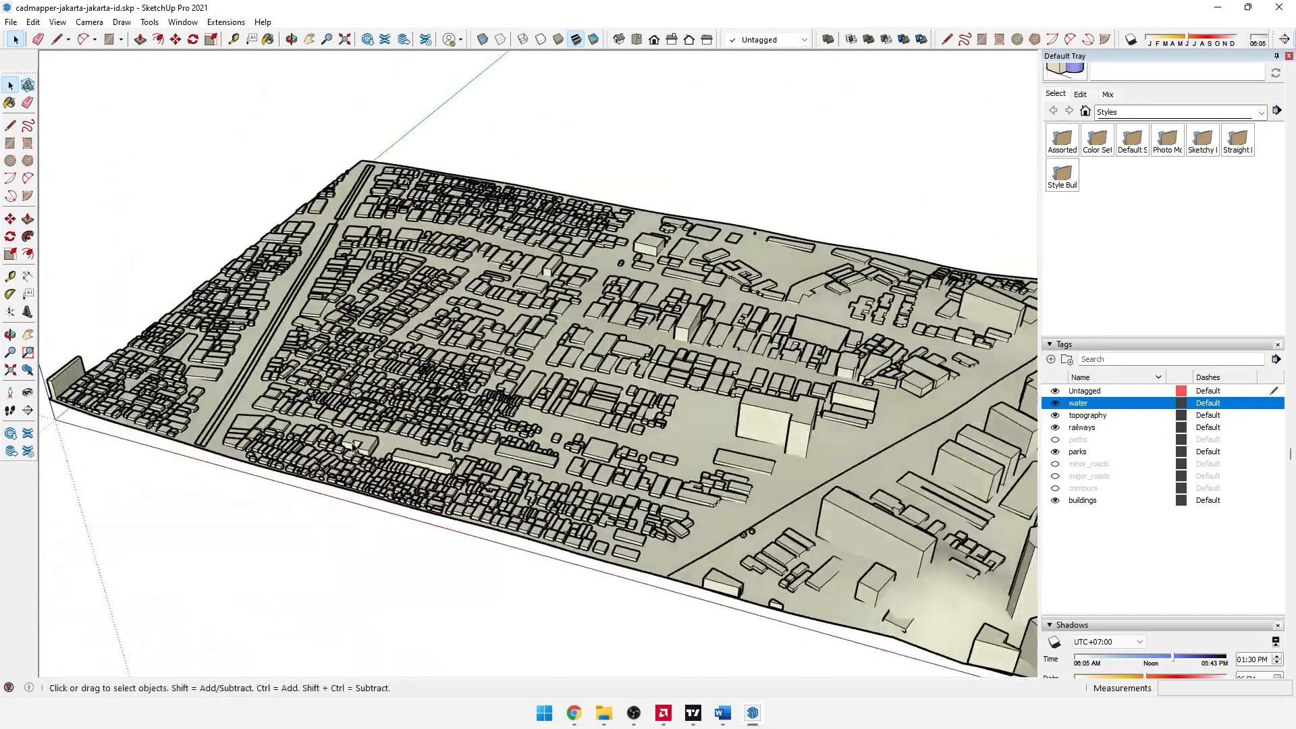
pyautogui.moveTo(365, 492); pyautogui.dragTo(464, 483, button='middle')
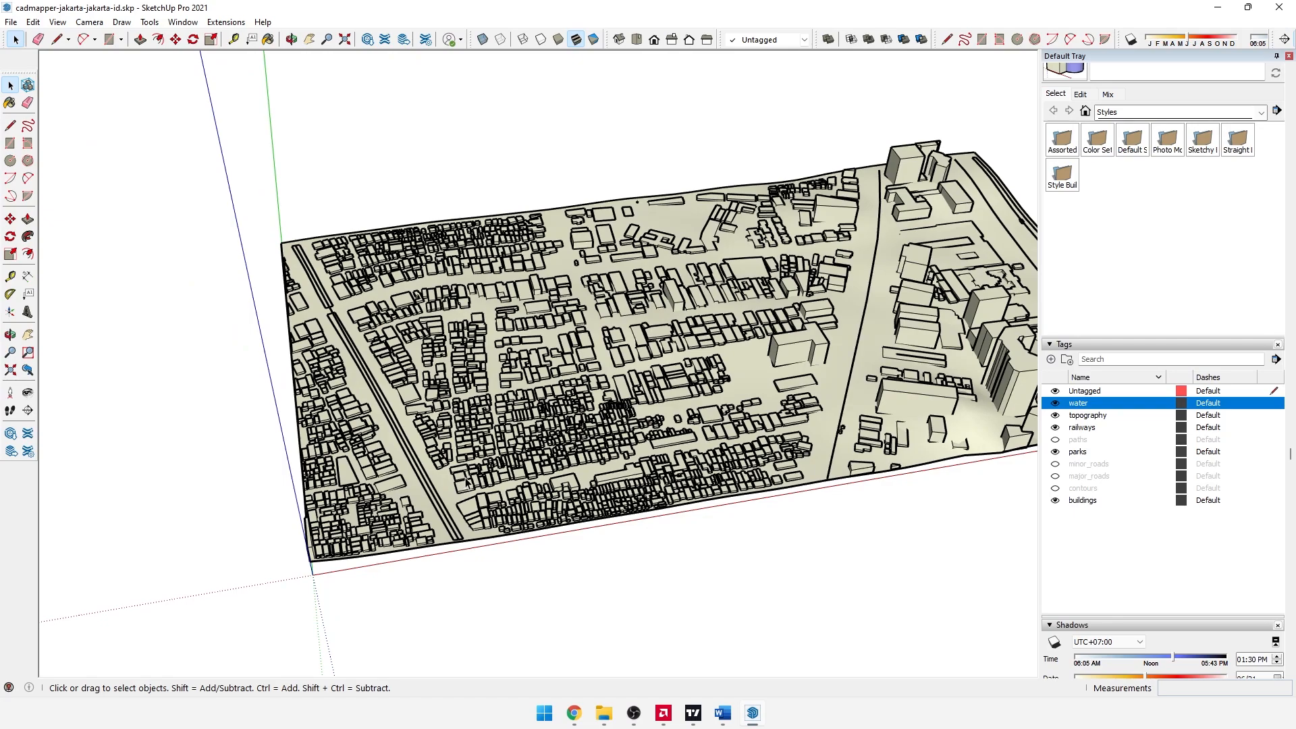
pyautogui.moveTo(800, 317); pyautogui.dragTo(524, 335, button='middle')
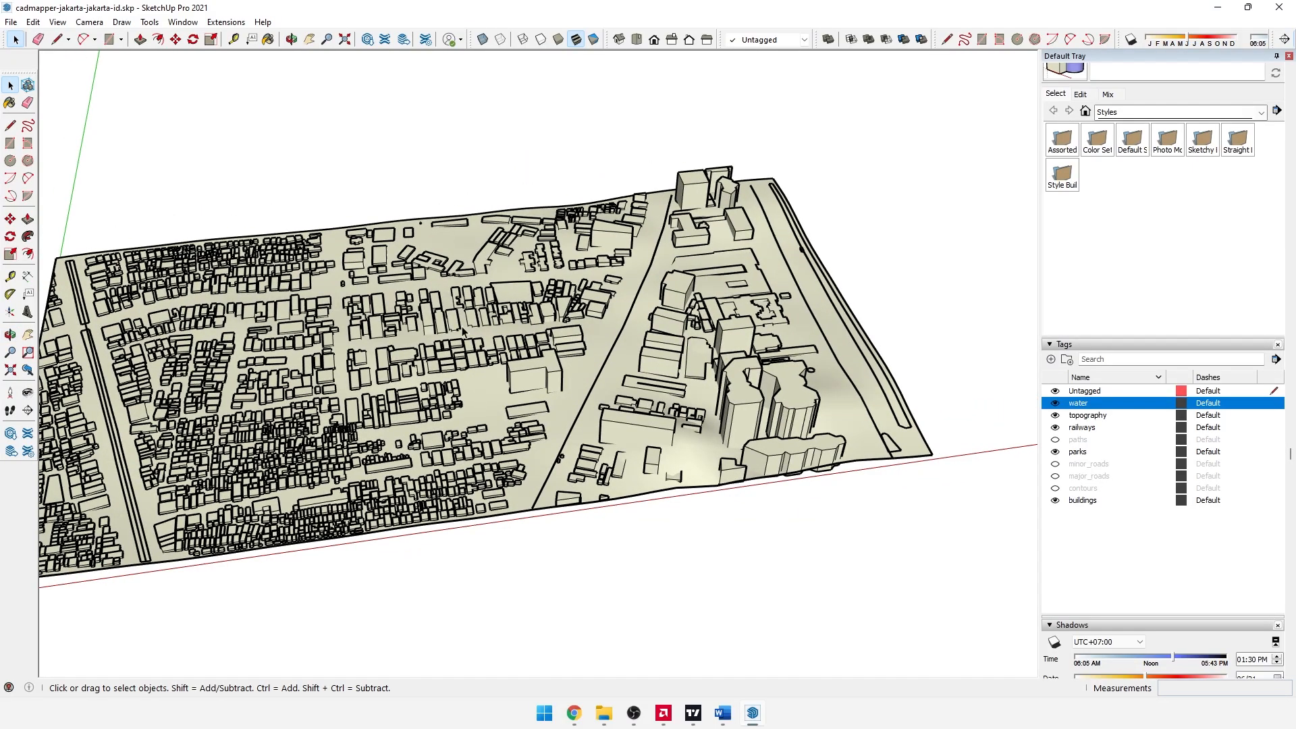
pyautogui.moveTo(369, 366); pyautogui.dragTo(796, 328, button='middle')
pyautogui.moveTo(558, 462); pyautogui.dragTo(487, 427, button='middle')
pyautogui.scroll(4, 487, 428)
pyautogui.scroll(3, 856, 419)
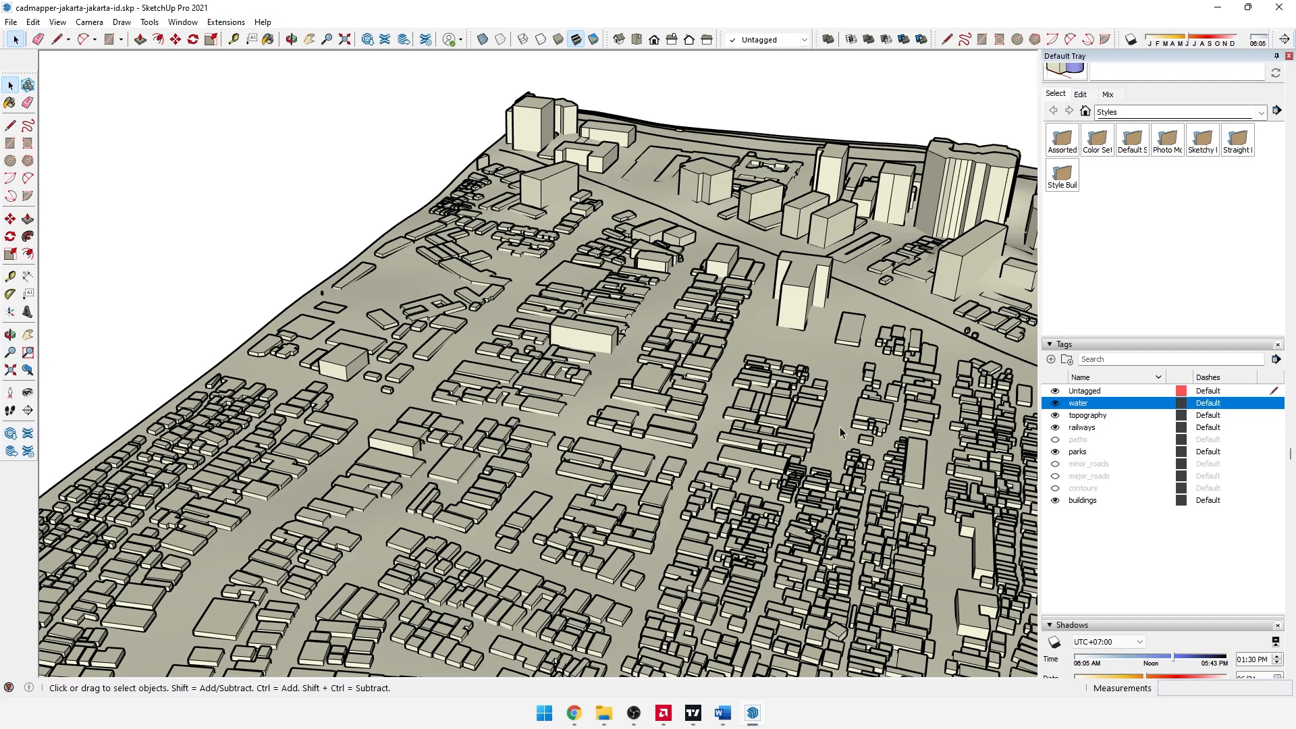
pyautogui.moveTo(842, 432); pyautogui.dragTo(541, 461, button='middle')
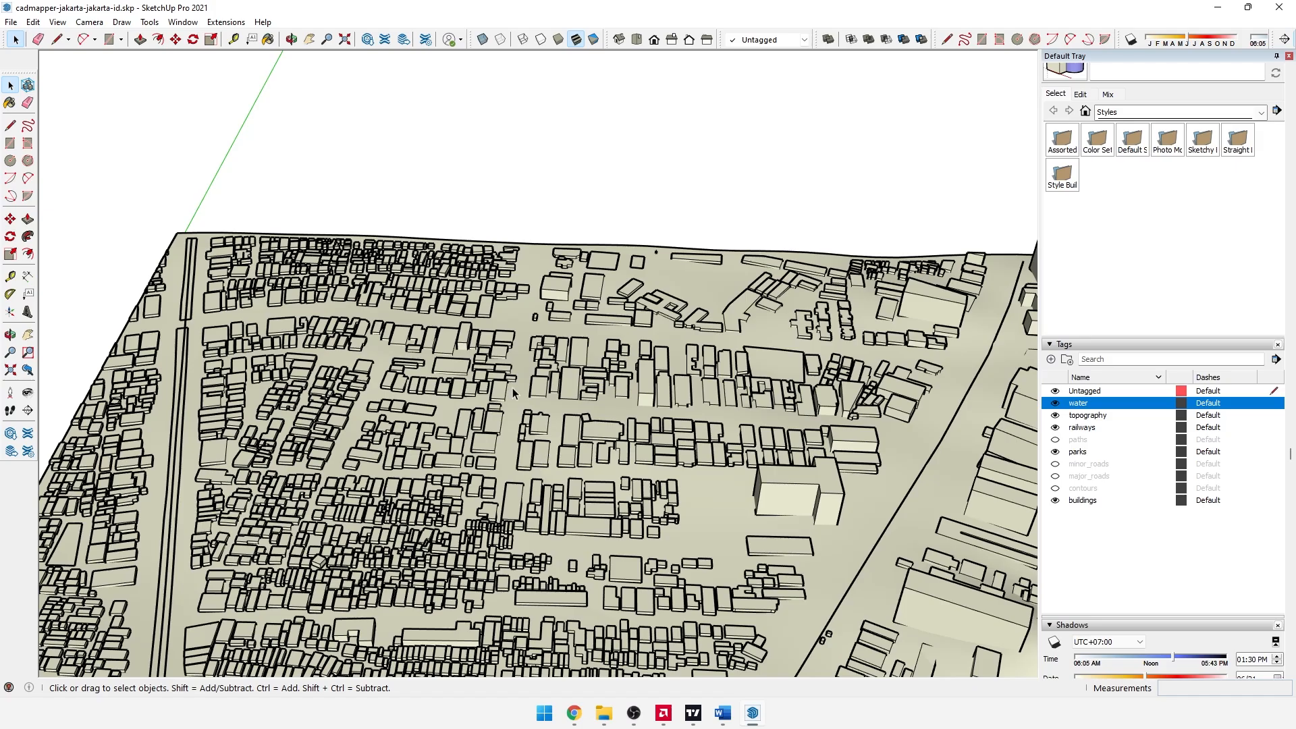
pyautogui.moveTo(516, 396); pyautogui.dragTo(255, 390, button='middle')
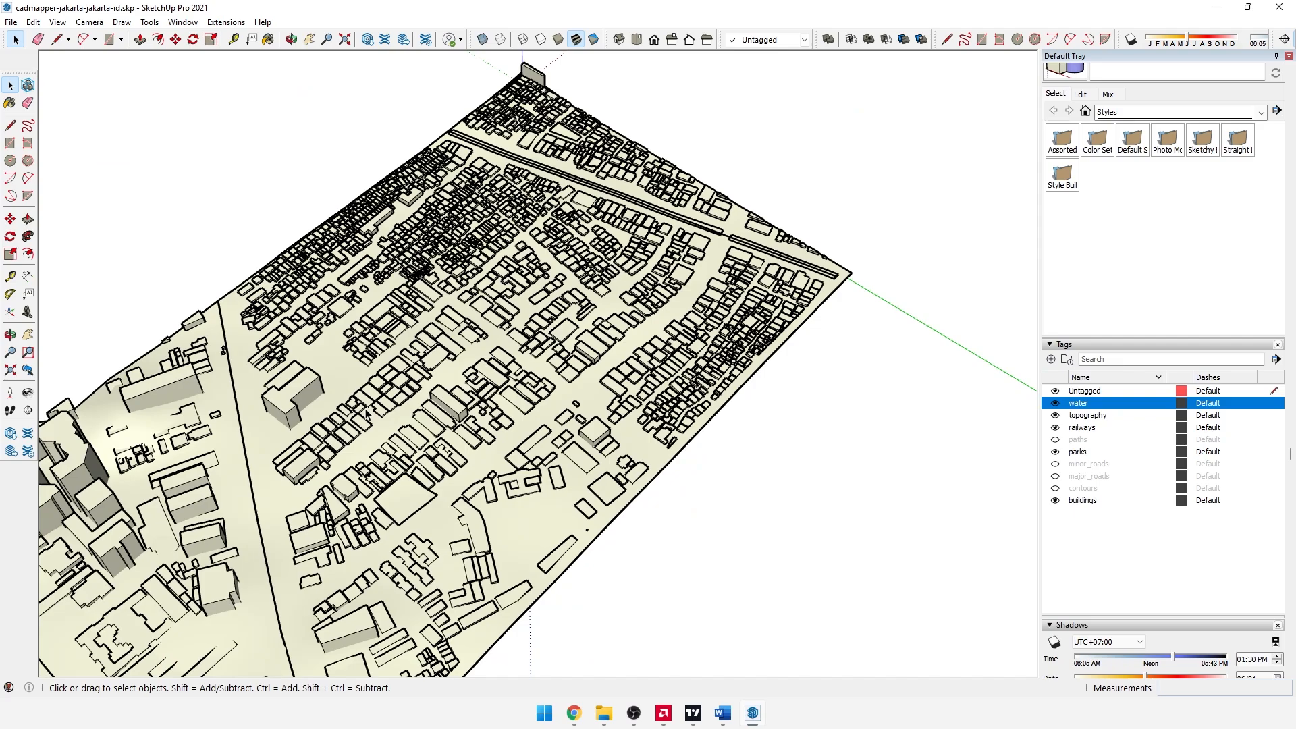
pyautogui.moveTo(697, 325); pyautogui.dragTo(734, 554, button='middle')
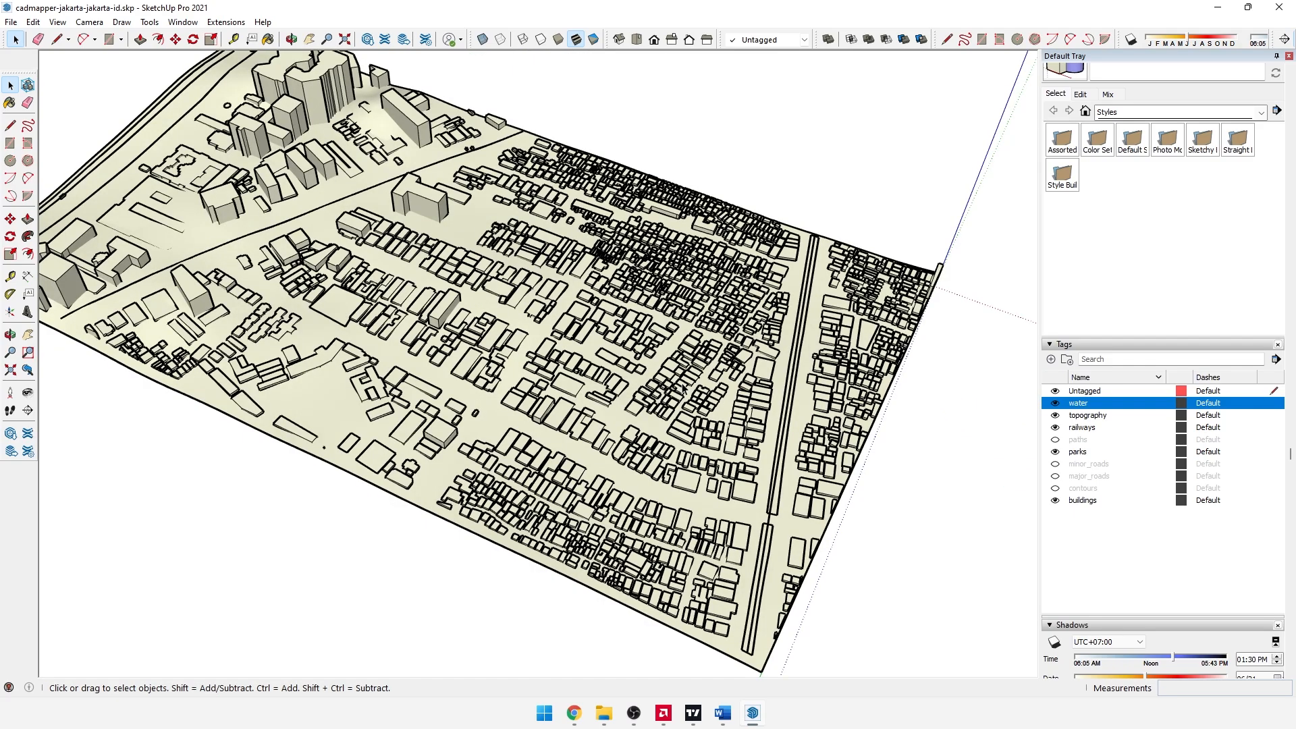
pyautogui.moveTo(683, 386); pyautogui.dragTo(459, 382, button='middle')
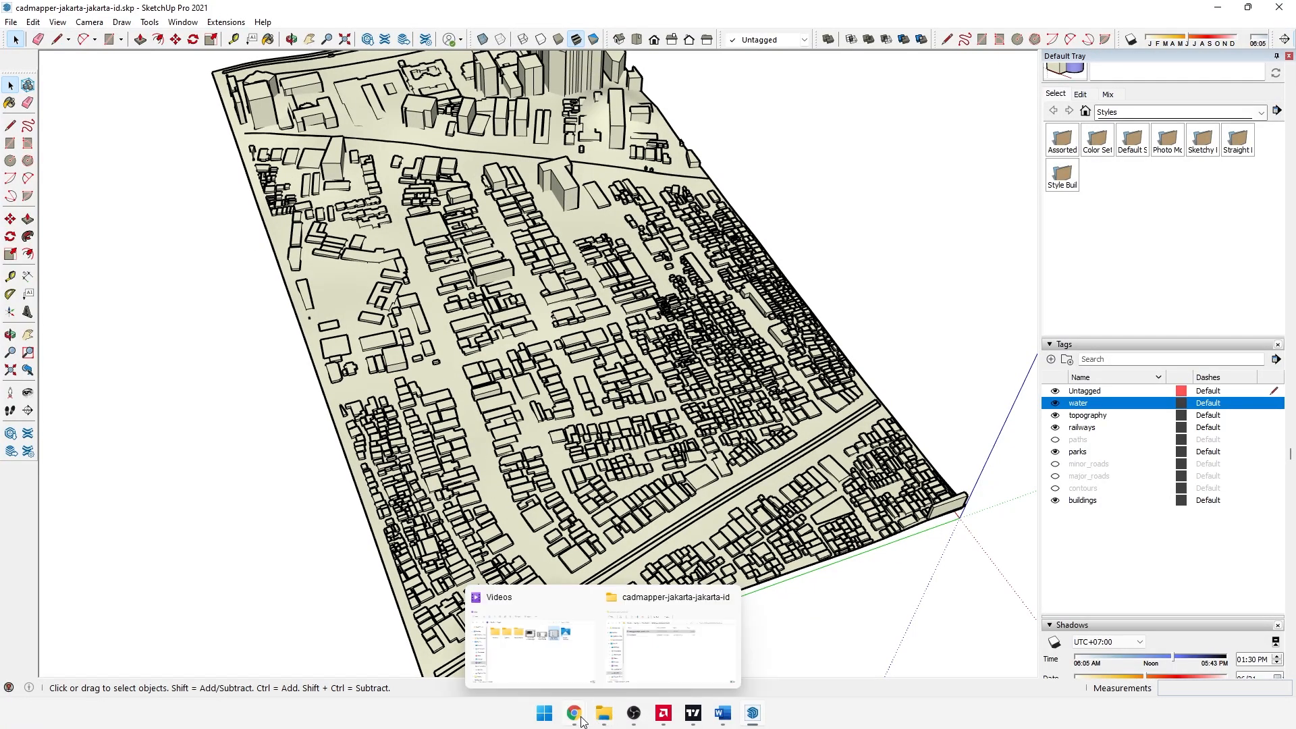
# Step: Switch to the Cadmapper site in Chrome and go to its home page
pyautogui.moveTo(574, 713)
pyautogui.click(584, 672)
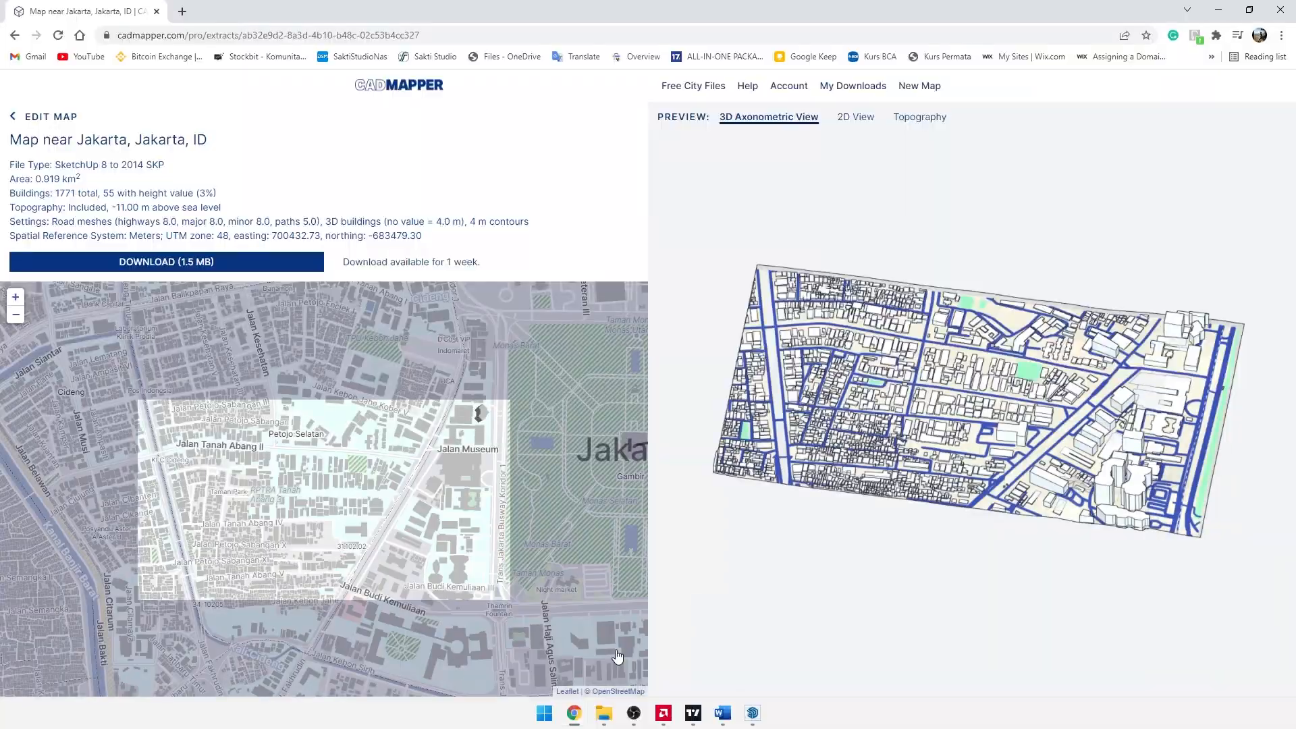
pyautogui.click(408, 89)
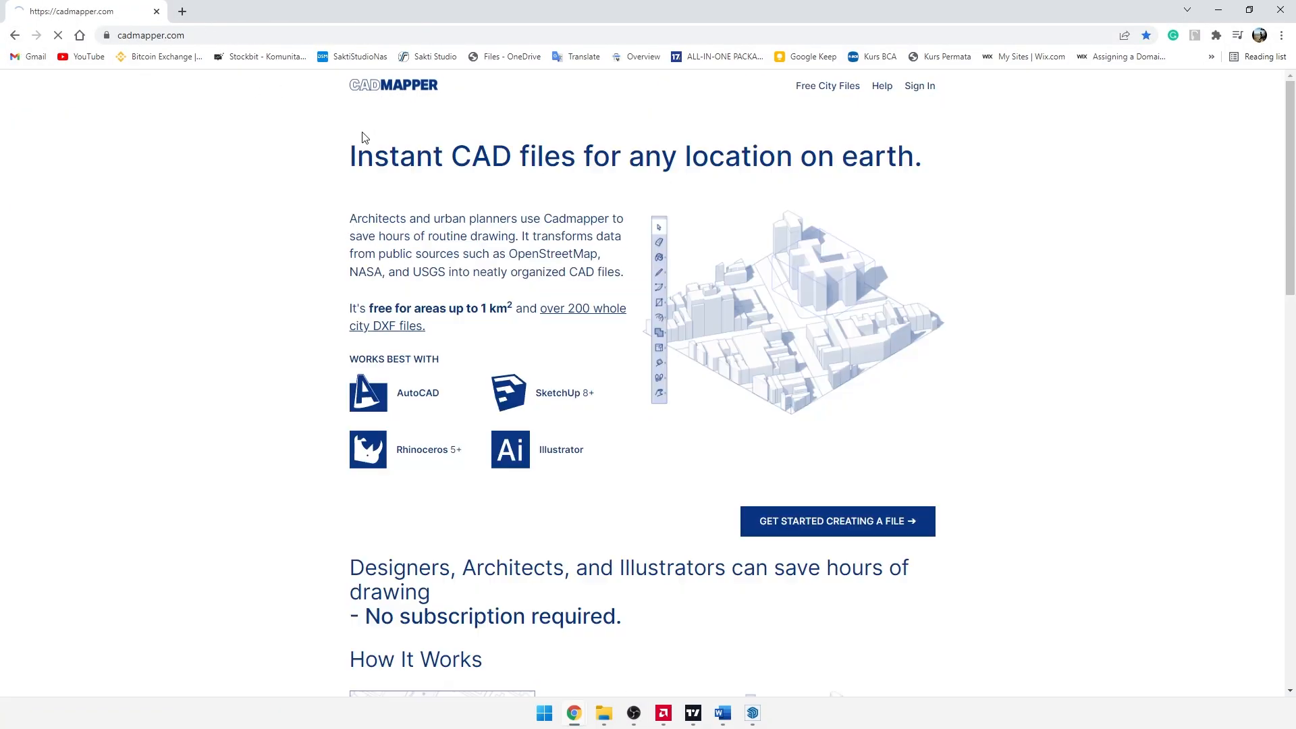
# Step: Look through the Cadmapper home page and its free city files listed by continent, from Africa and Asia to North America
pyautogui.scroll(-20, 560, 291)
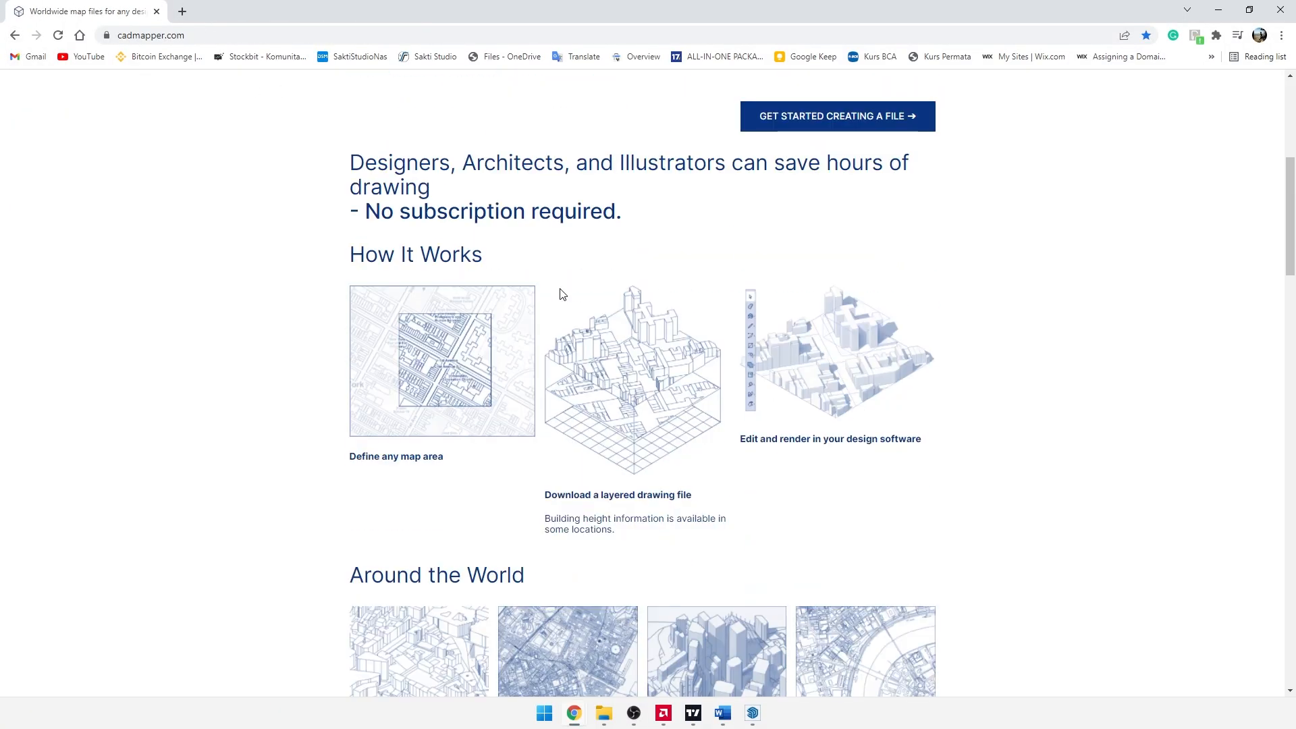
pyautogui.scroll(-8, 560, 293)
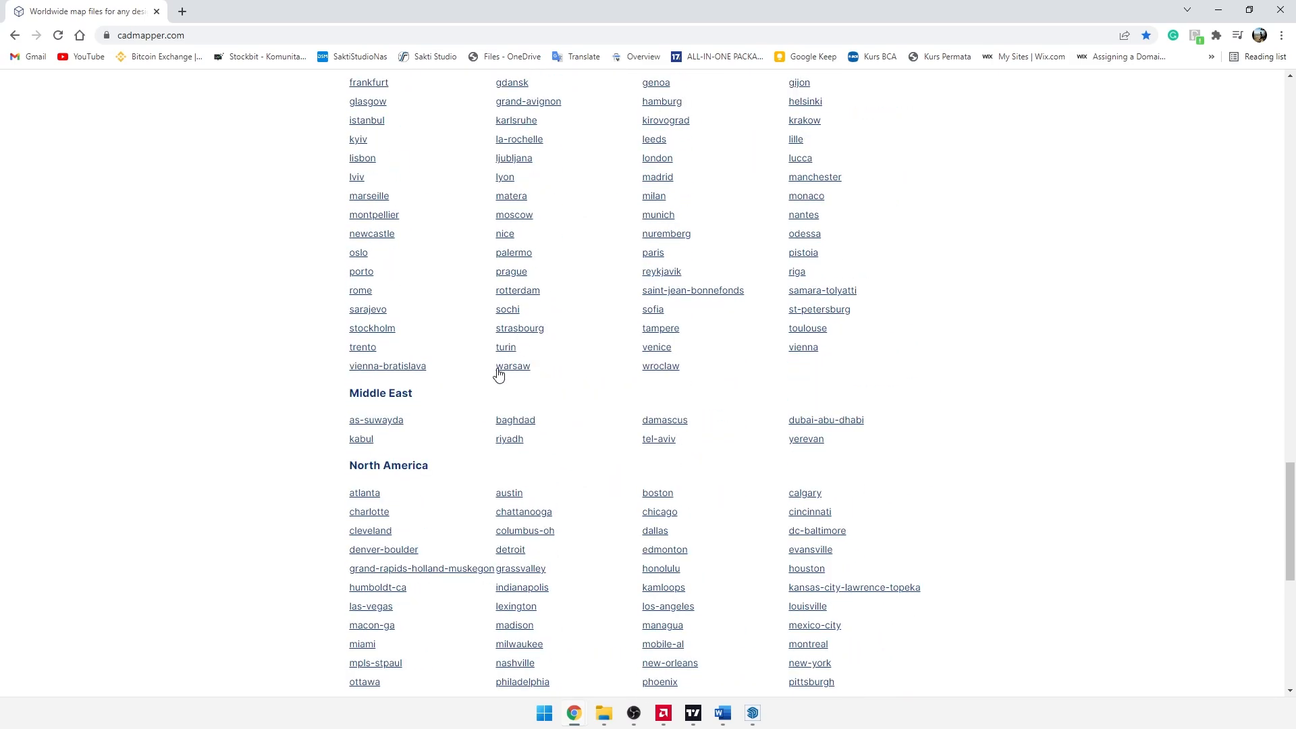
pyautogui.scroll(3, 443, 476)
pyautogui.scroll(14, 443, 476)
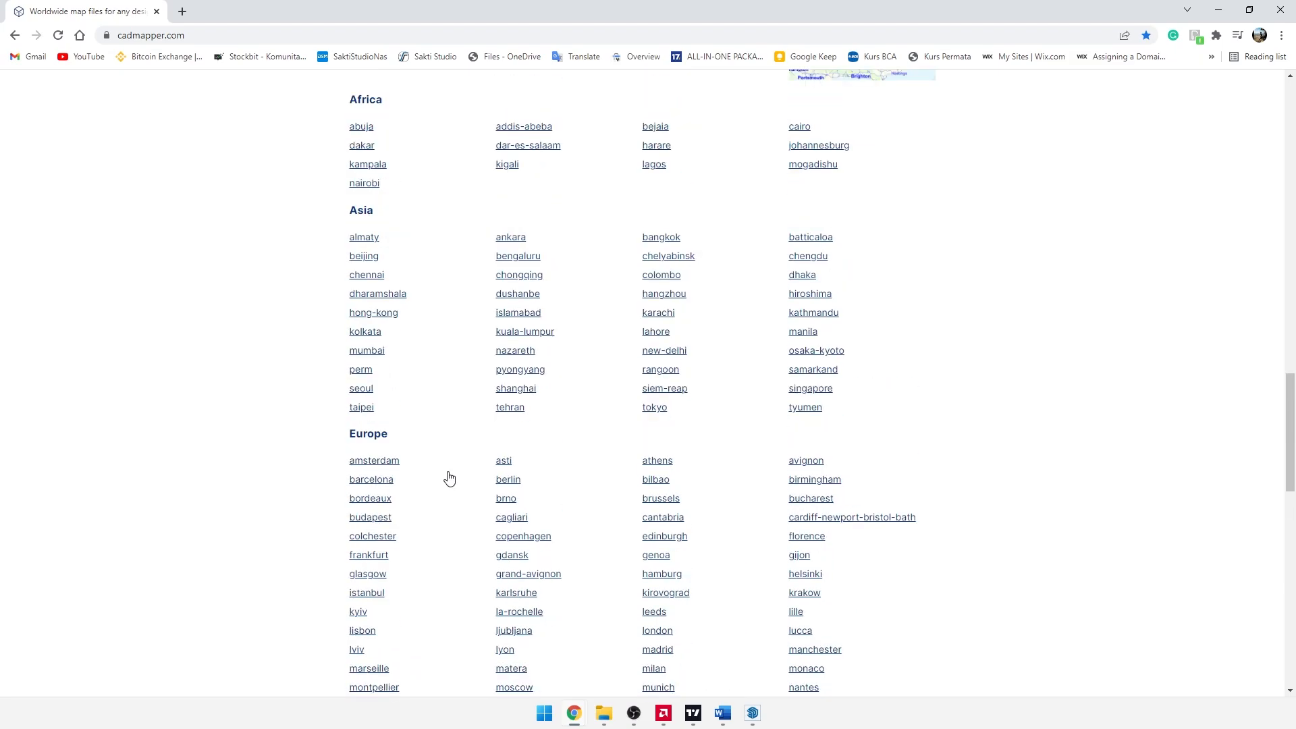
pyautogui.scroll(-7, 451, 478)
pyautogui.scroll(-2, 451, 478)
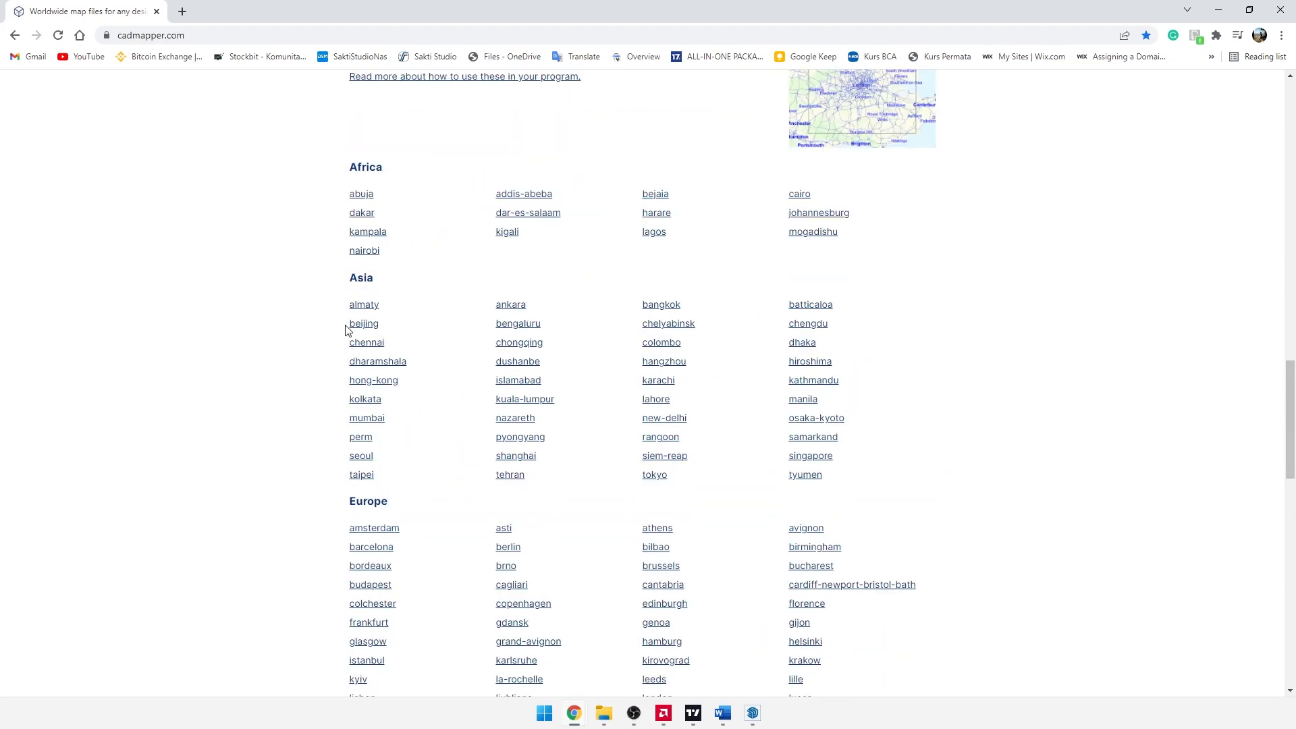
pyautogui.scroll(-2, 388, 345)
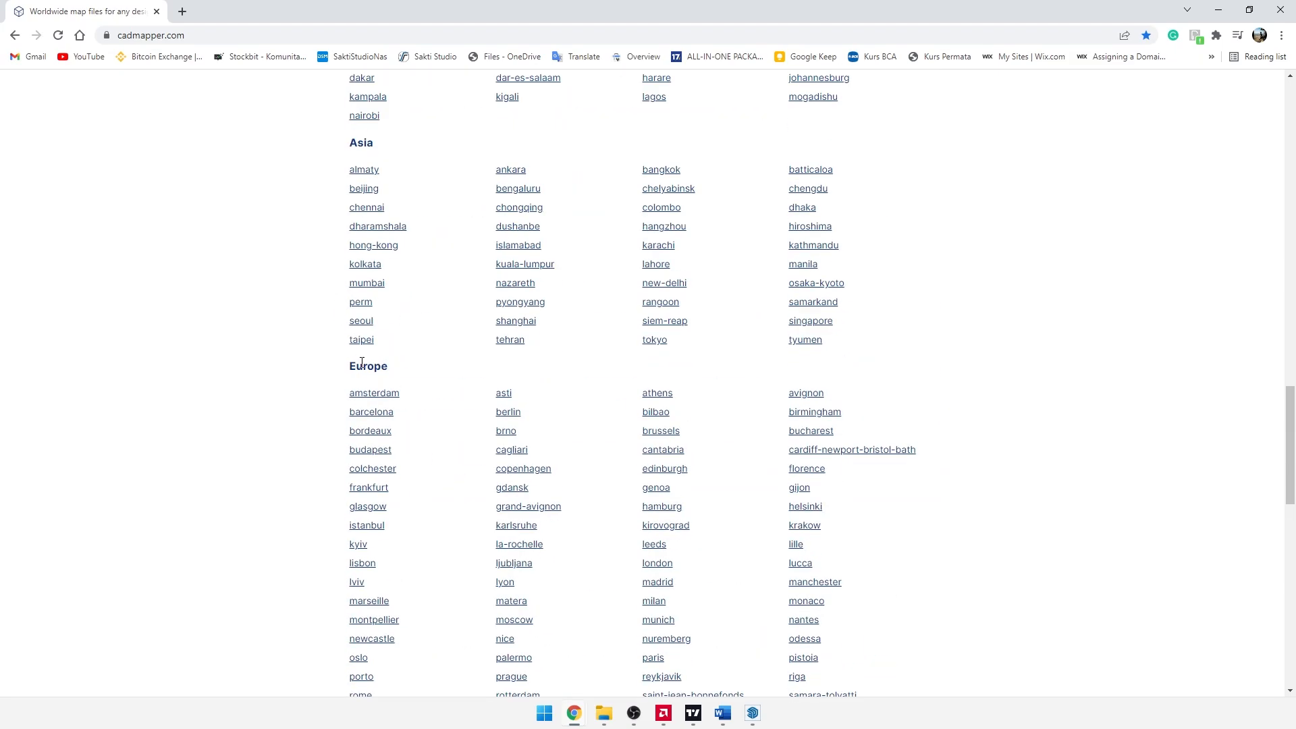
pyautogui.scroll(-5, 385, 402)
pyautogui.scroll(7, 628, 460)
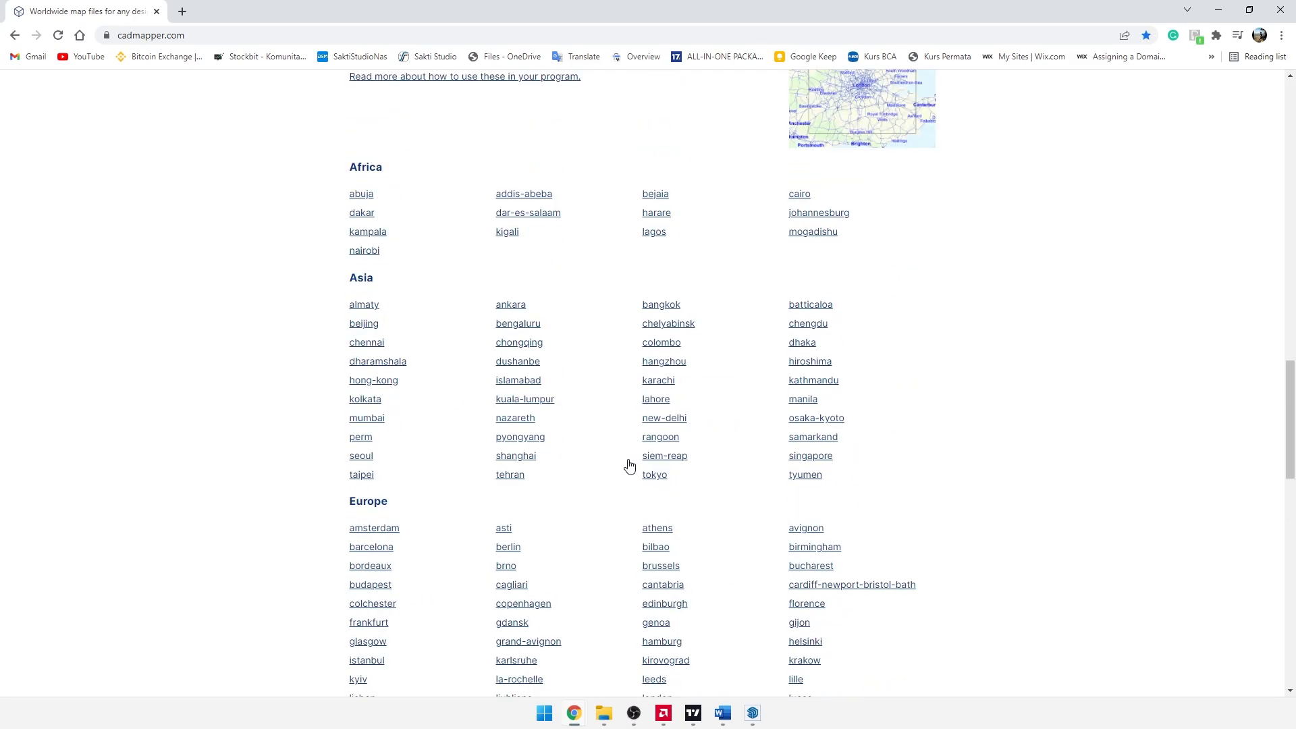
pyautogui.scroll(20, 629, 466)
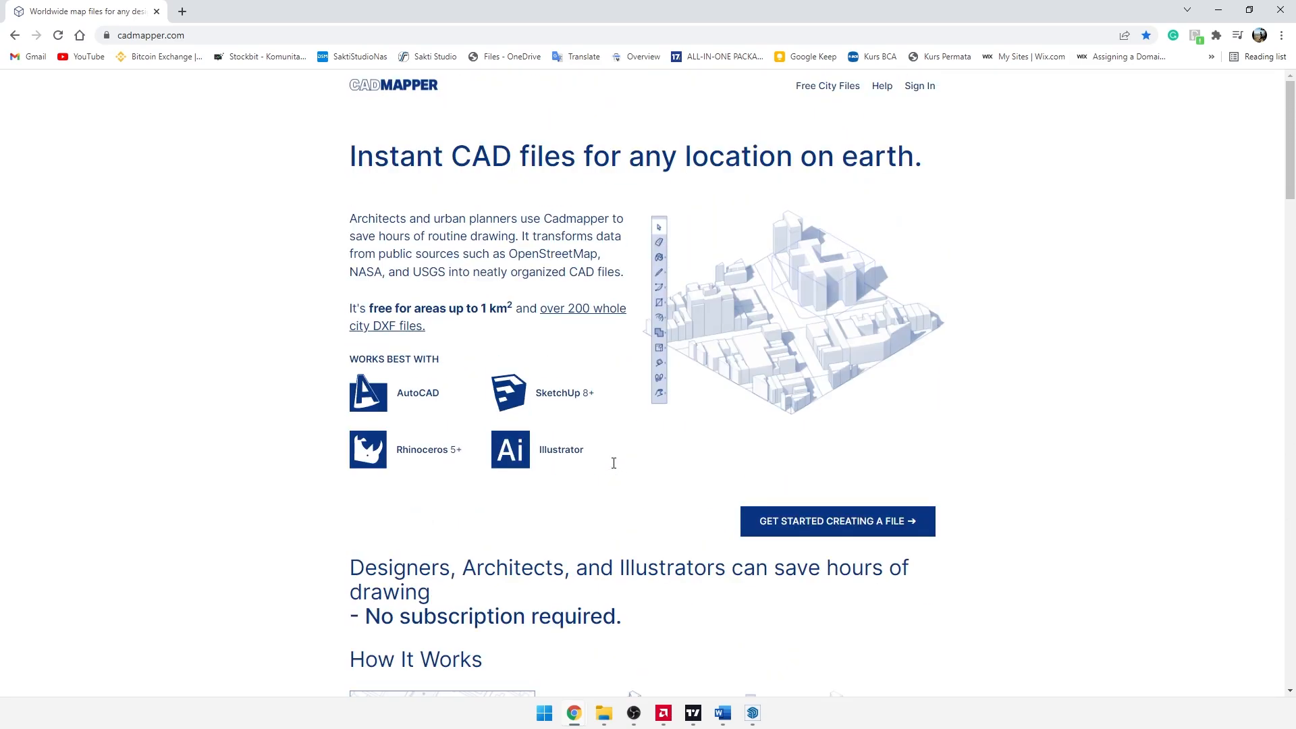
# Step: Find jakarta among the Oceania city files and open its DXF download dialog
pyautogui.scroll(-20, 614, 467)
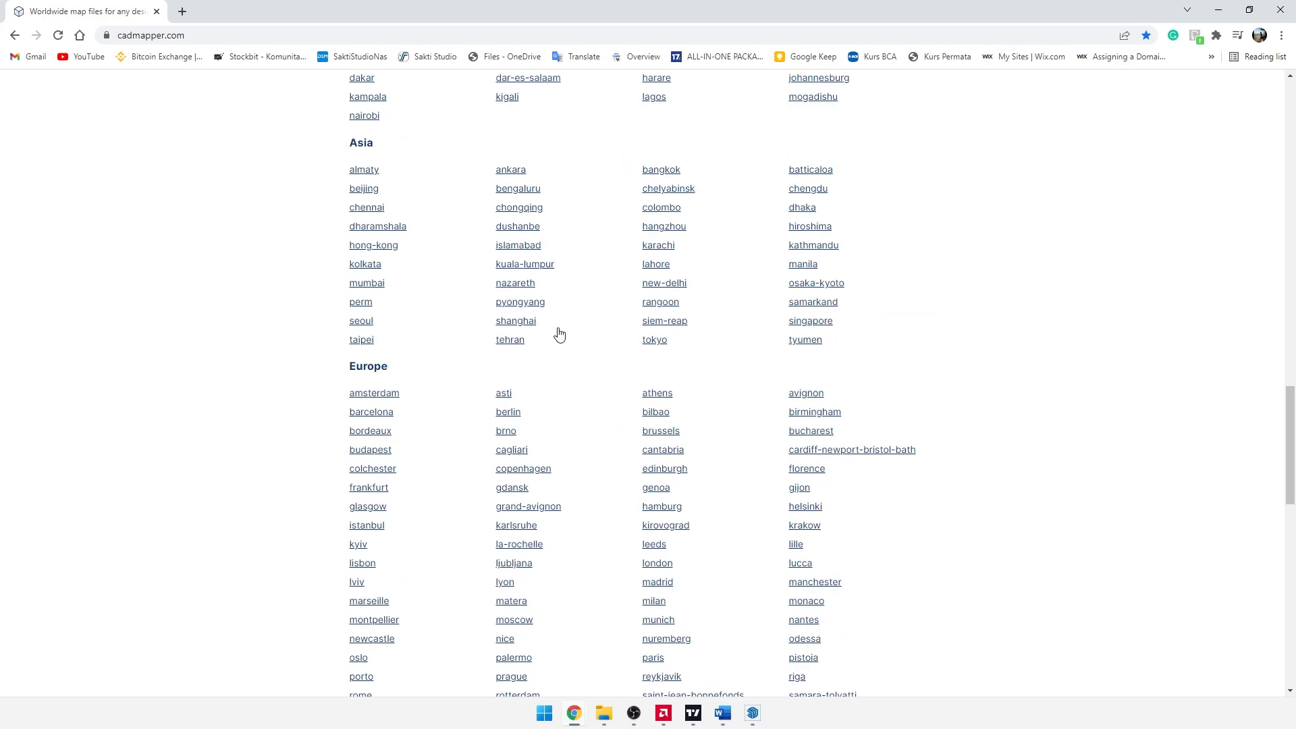
pyautogui.scroll(-1, 550, 388)
pyautogui.scroll(-11, 551, 388)
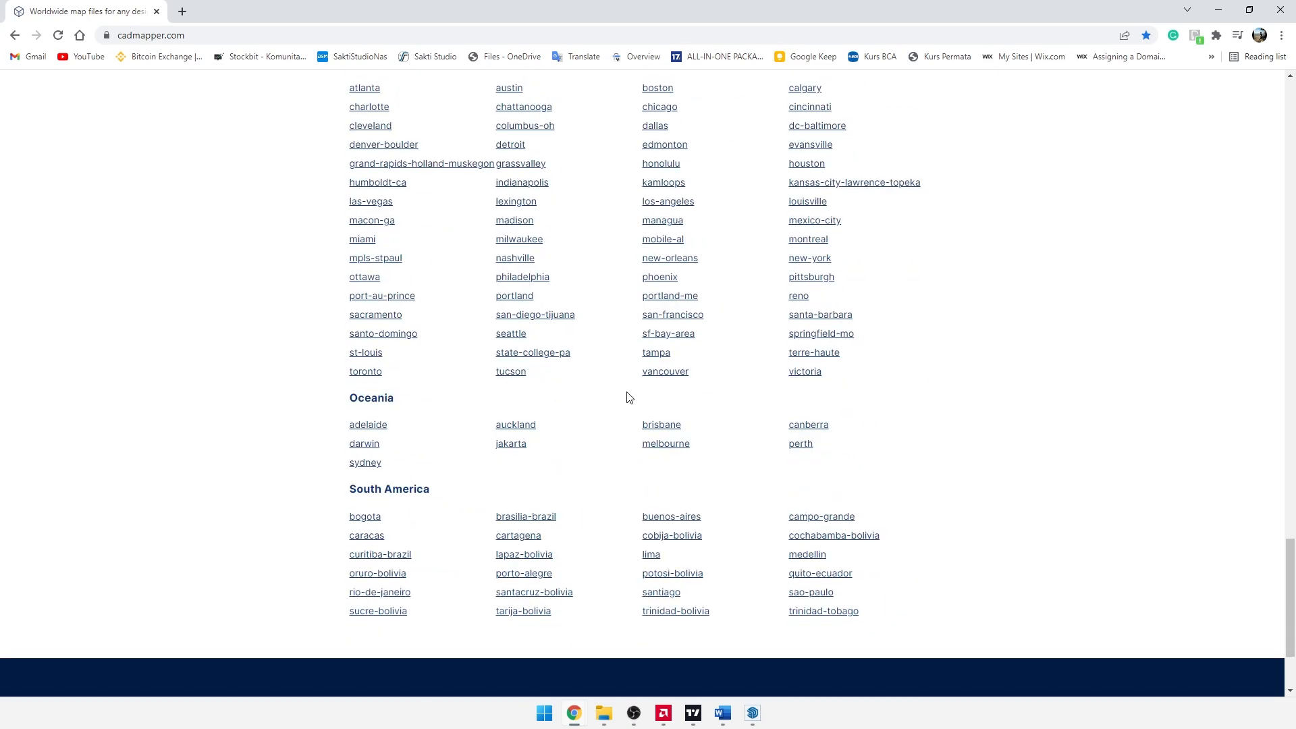
pyautogui.click(511, 445)
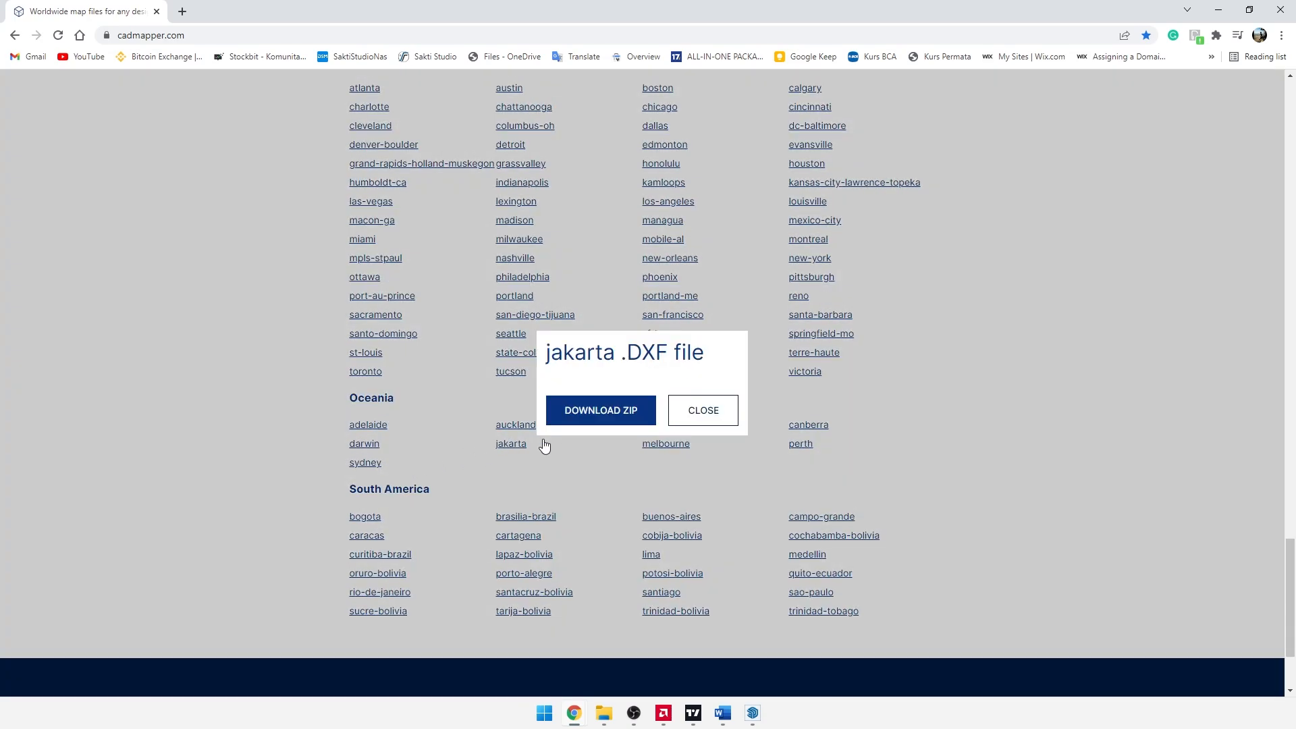